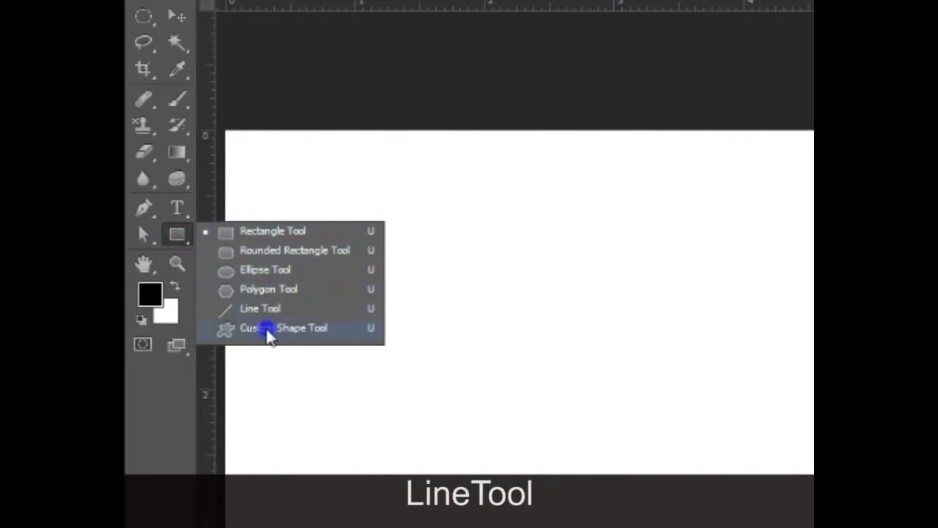
# Step: Draw a rectangle about 180 by 79 px near the upper-left corner of the canvas with the Rectangle tool
pyautogui.click(255, 231)
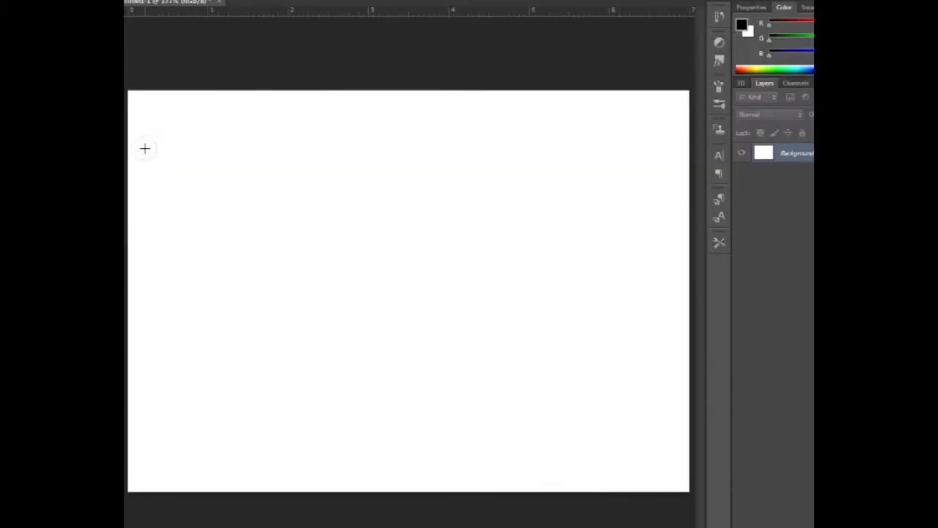
pyautogui.click(155, 112)
pyautogui.moveTo(155, 112); pyautogui.dragTo(354, 198)
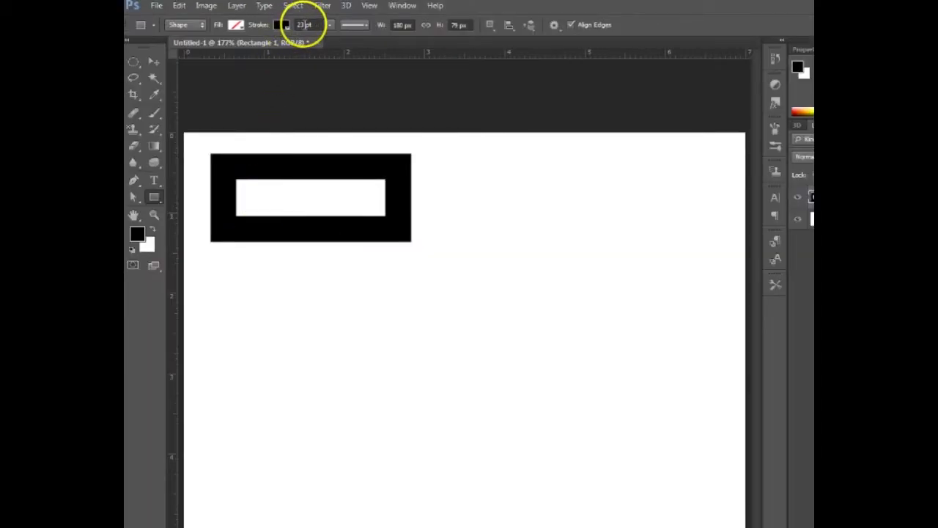
# Step: Reduce the rectangle's stroke width to 5 pt
pyautogui.click(303, 24)
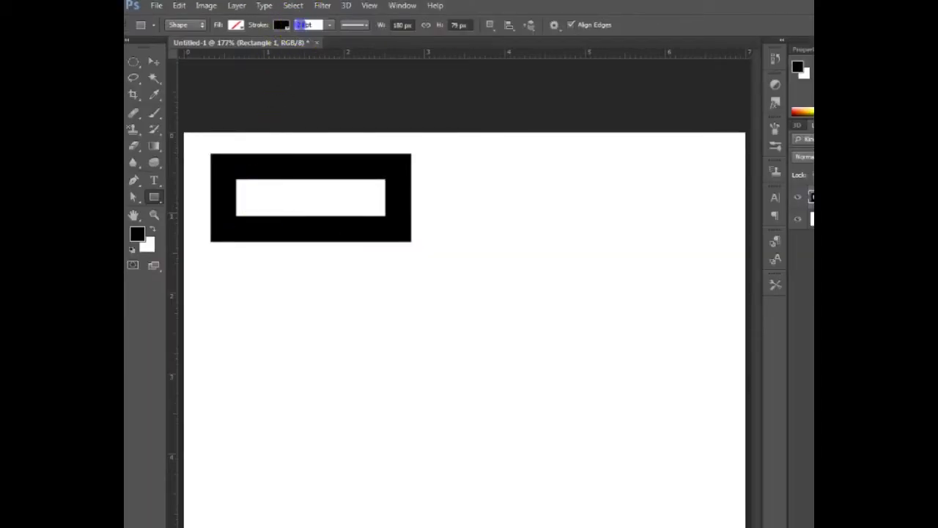
pyautogui.click(363, 67)
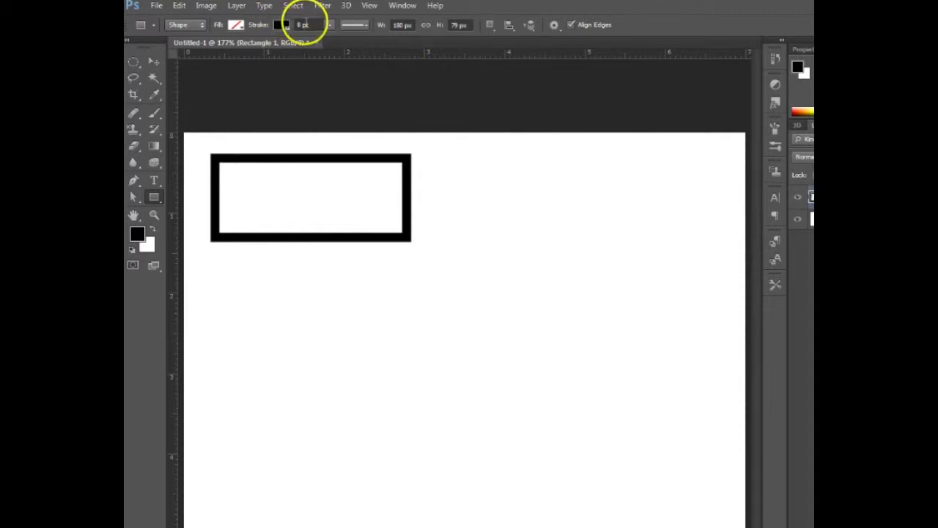
pyautogui.click(302, 25)
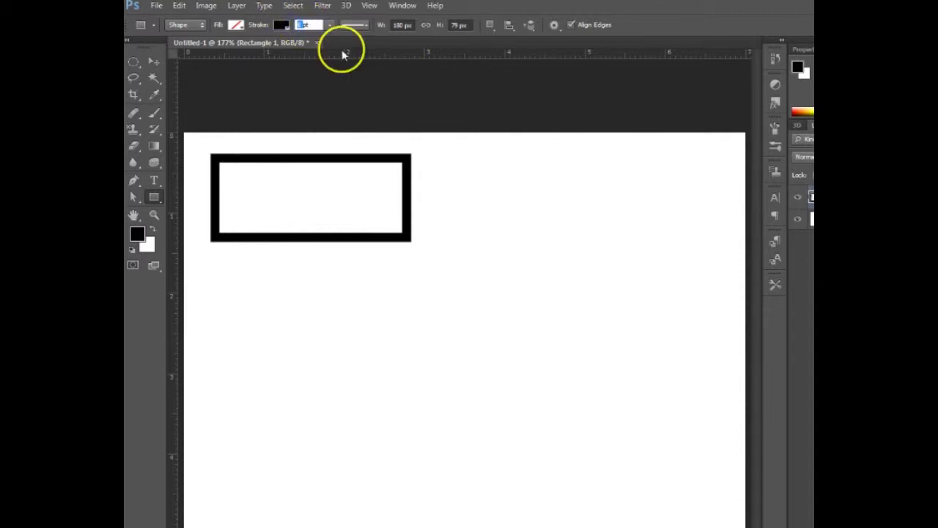
pyautogui.write('5pt')
pyautogui.press('Return')
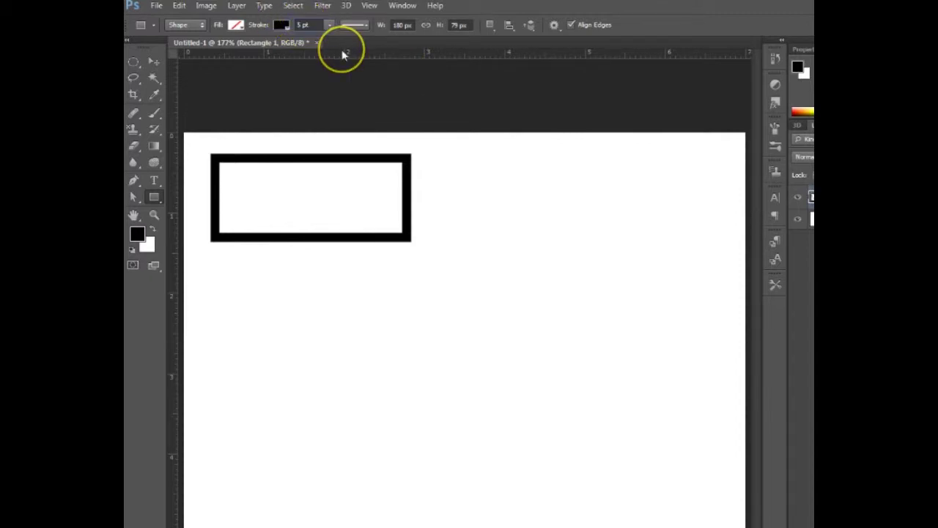
# Step: Change the rectangle's stroke colour to the custom dark red #761317
pyautogui.click(281, 25)
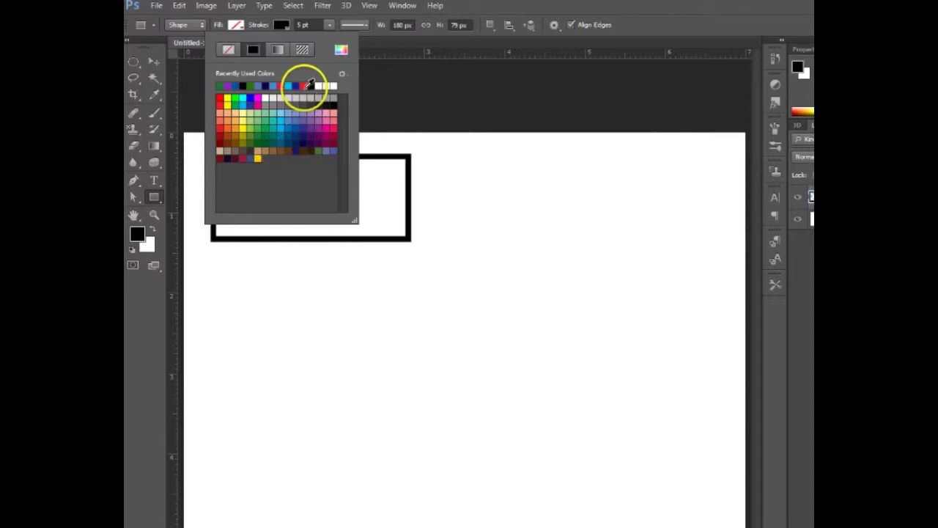
pyautogui.click(304, 85)
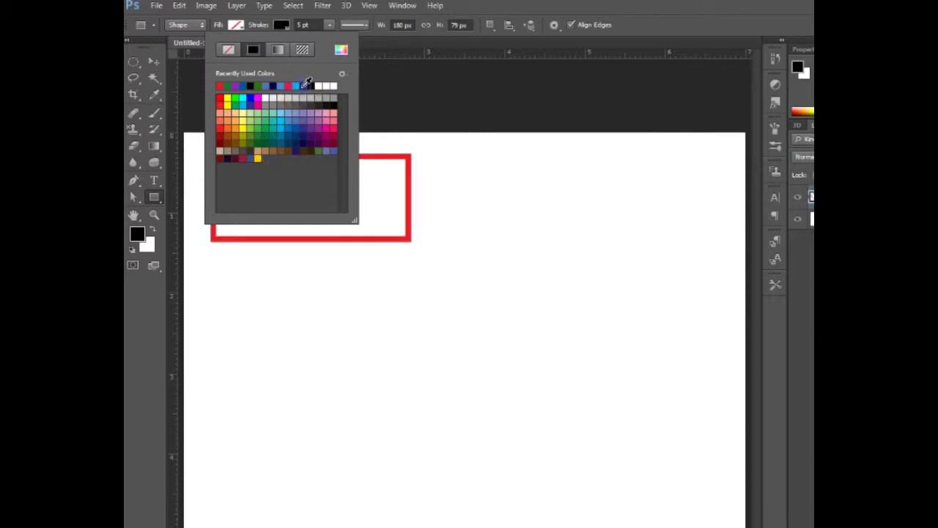
pyautogui.click(341, 49)
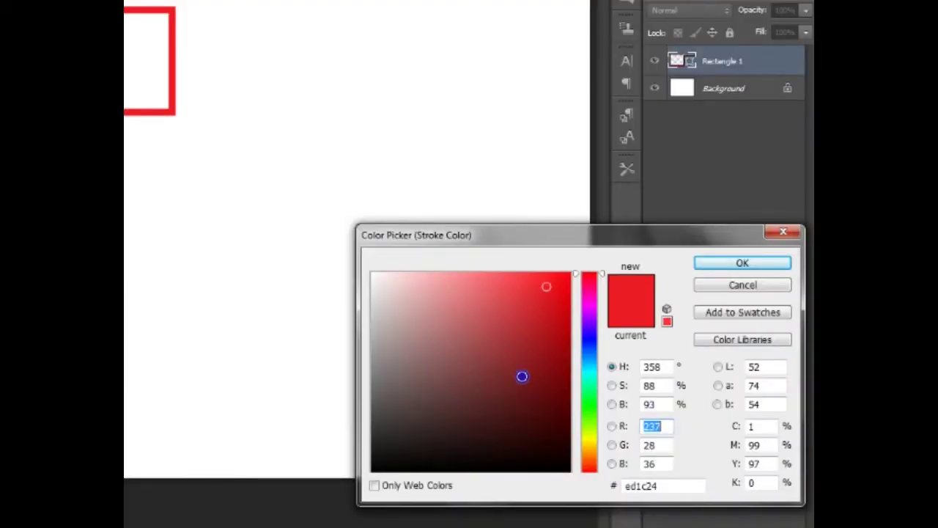
pyautogui.click(538, 377)
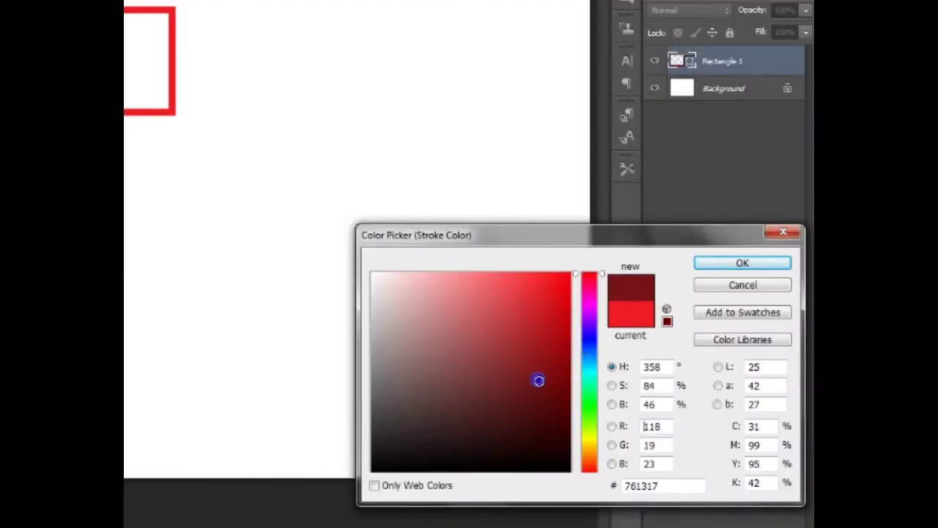
pyautogui.click(726, 265)
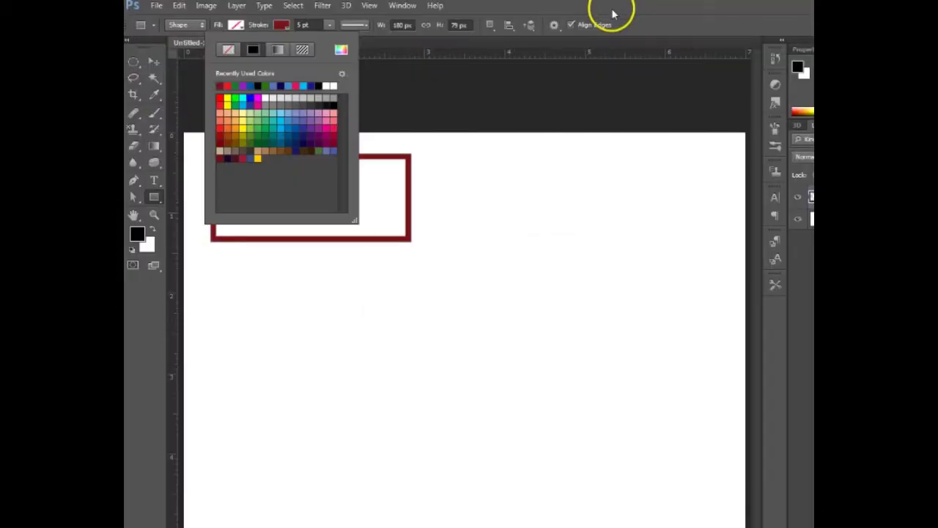
pyautogui.click(612, 7)
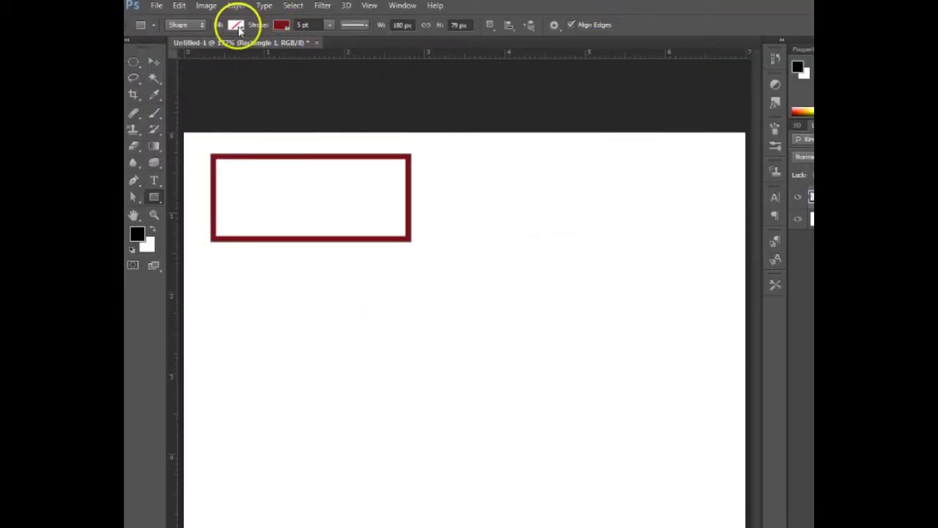
# Step: Fill the rectangle with a dark crimson swatch
pyautogui.click(236, 25)
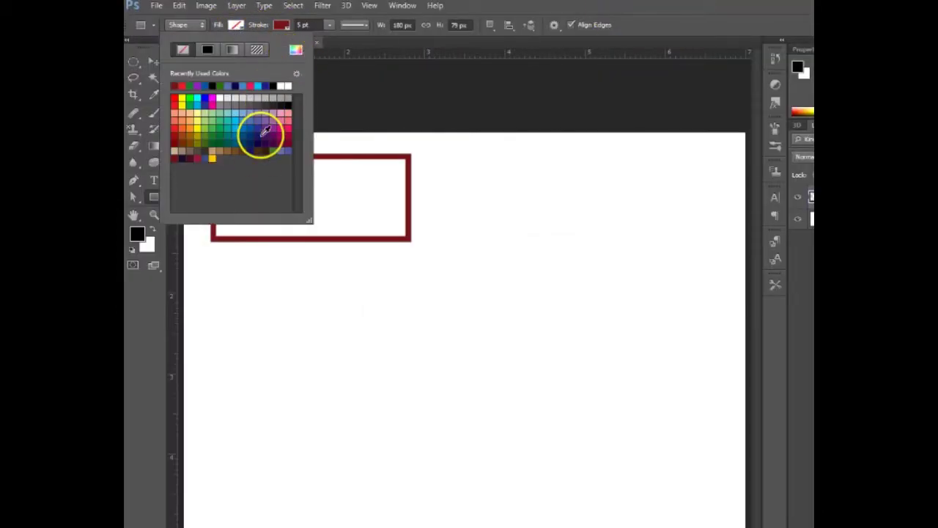
pyautogui.click(290, 141)
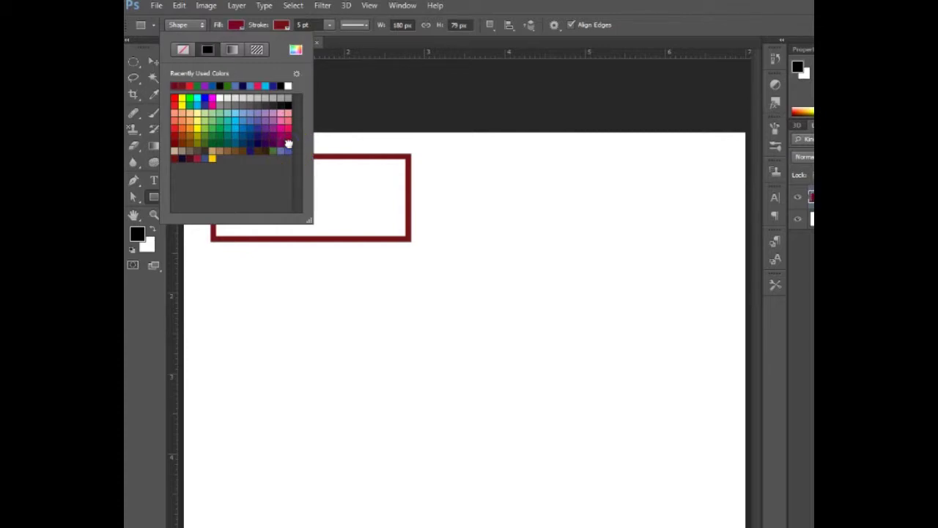
pyautogui.click(656, 26)
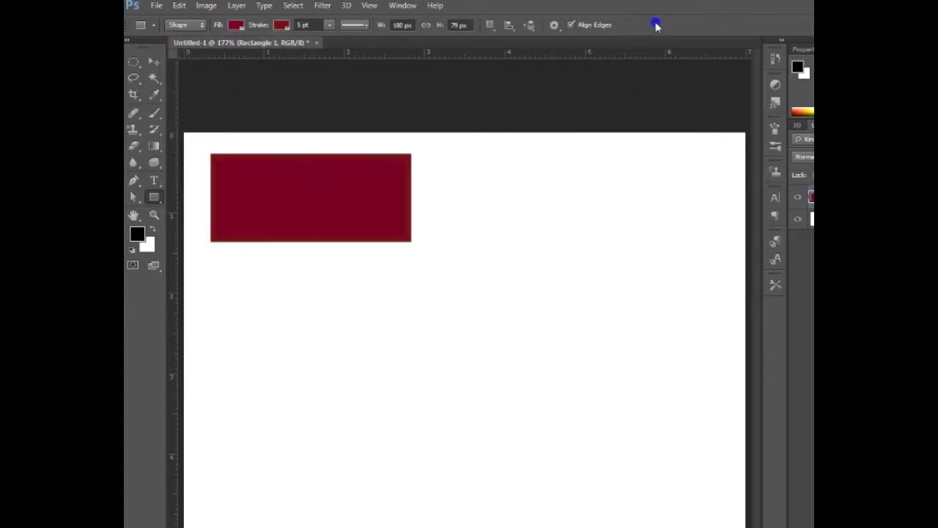
# Step: Draw a rounded rectangle about 247 by 63 px with a 15 px corner radius below the first rectangle
pyautogui.click(151, 199)
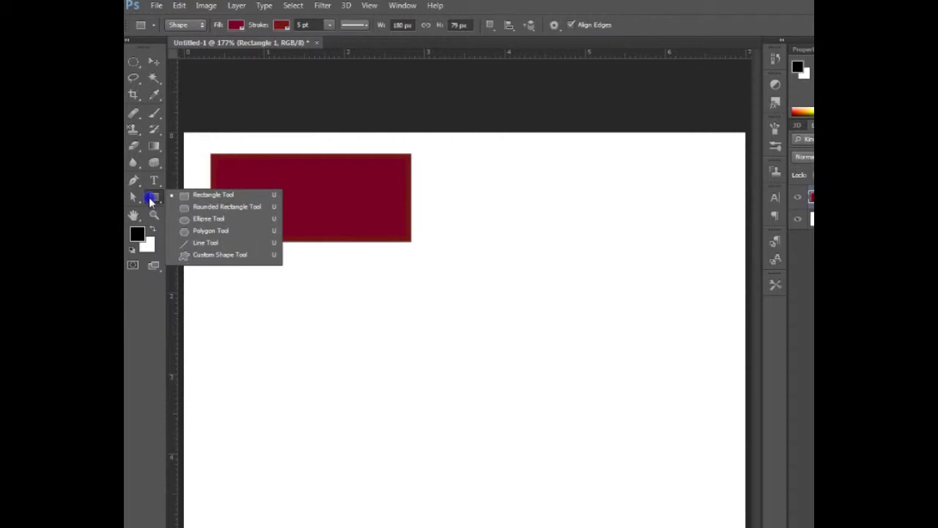
pyautogui.click(226, 206)
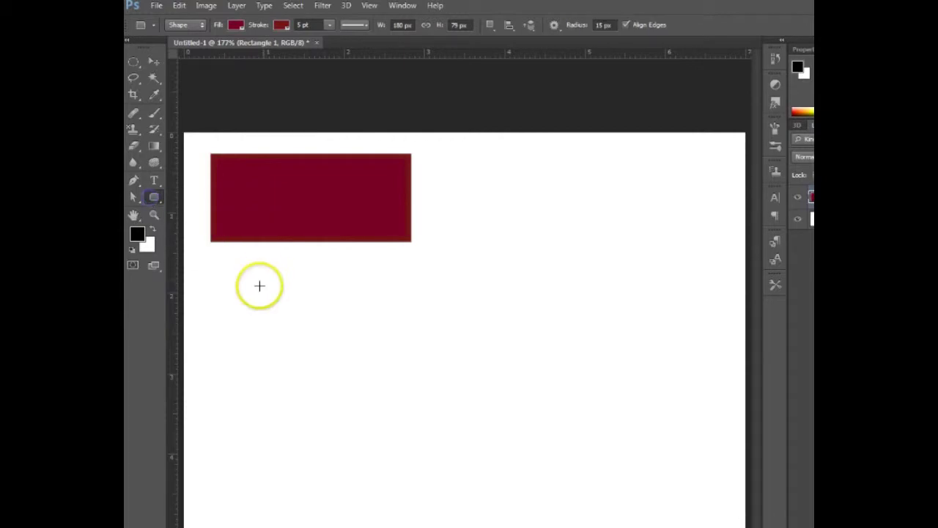
pyautogui.moveTo(234, 273); pyautogui.dragTo(509, 343)
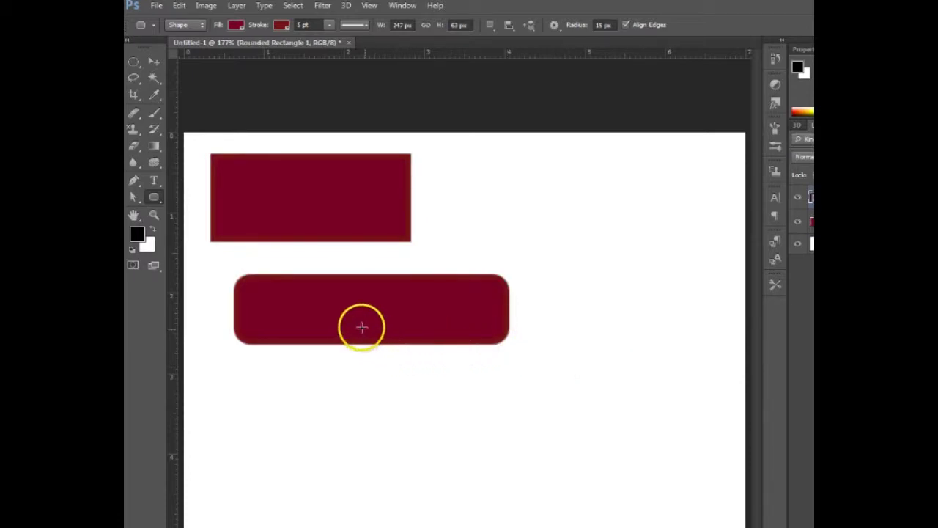
# Step: Change the rounded rectangle's fill to purple
pyautogui.click(235, 26)
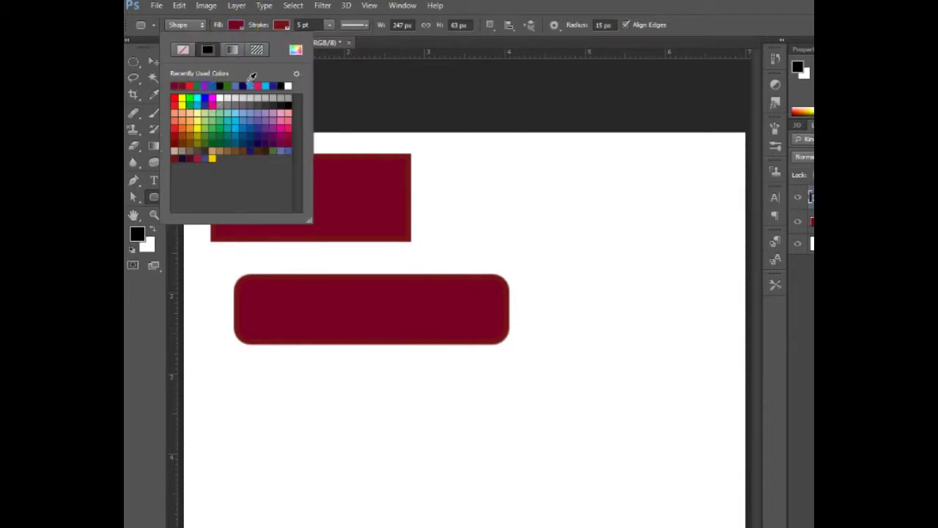
pyautogui.click(281, 86)
pyautogui.click(526, 11)
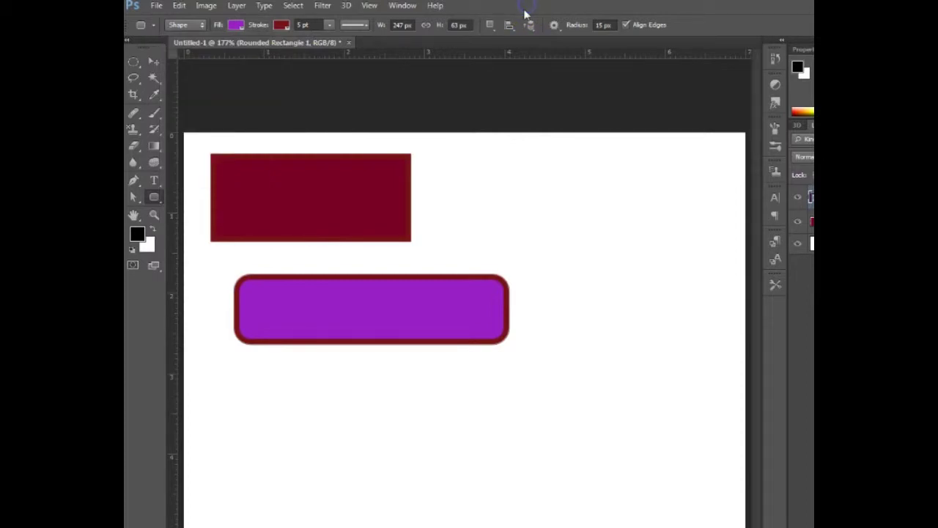
# Step: Draw a circle beside the dark red rectangle and a narrower upright ellipse next to it, both from their centres with the Ellipse tool
pyautogui.rightClick(152, 199)
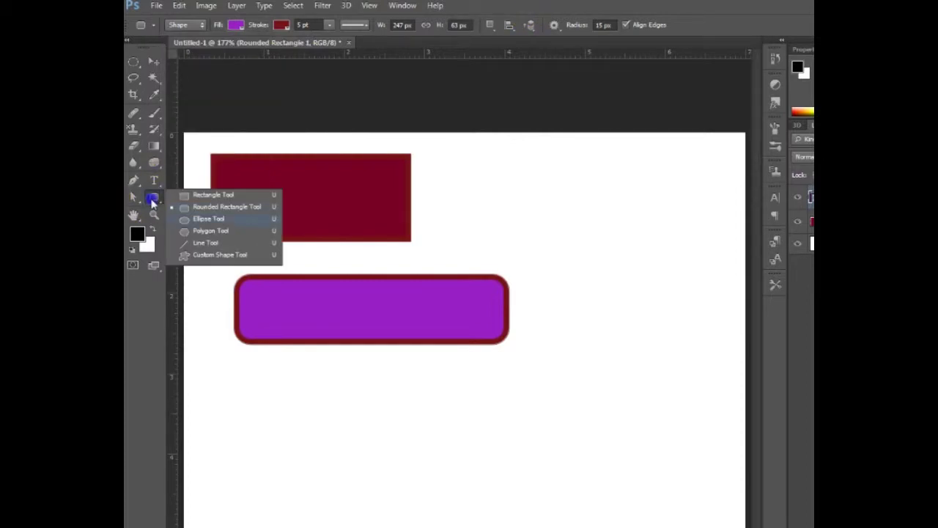
pyautogui.click(208, 218)
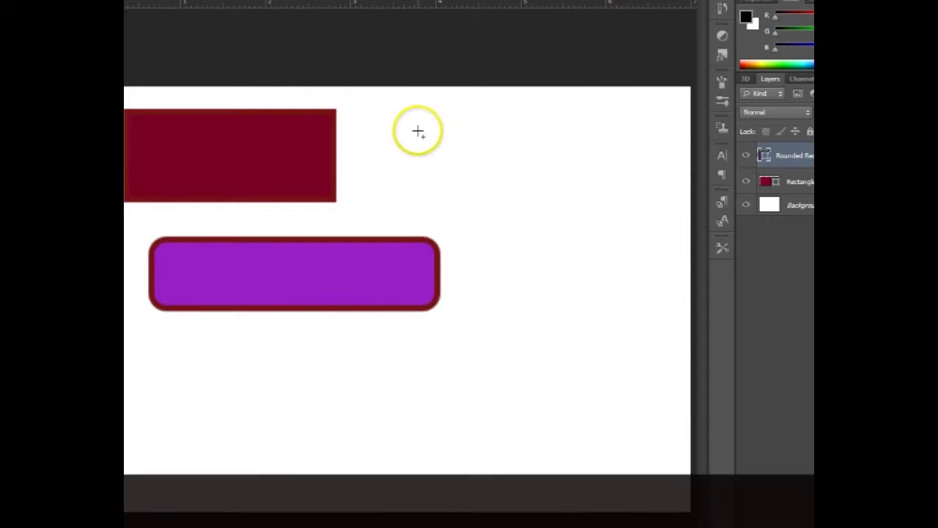
pyautogui.moveTo(405, 123); pyautogui.dragTo(459, 176)
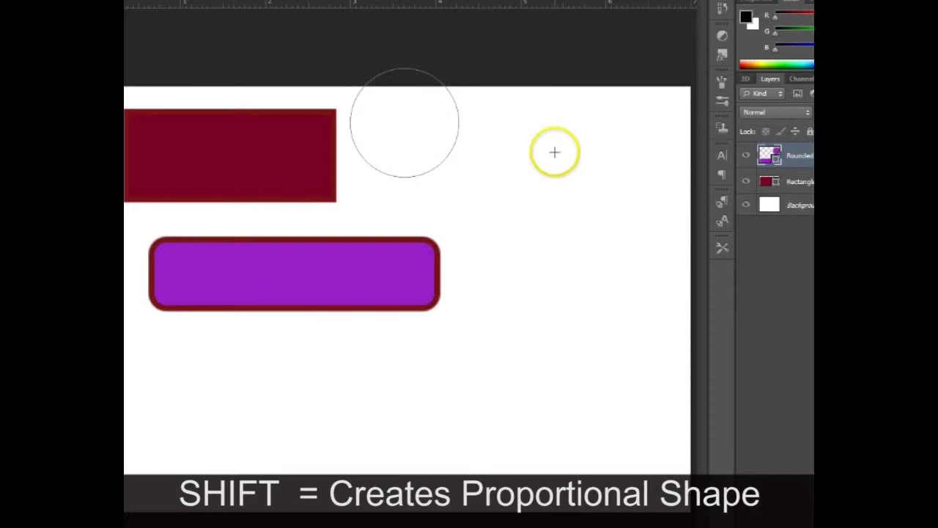
pyautogui.moveTo(498, 119); pyautogui.dragTo(533, 167)
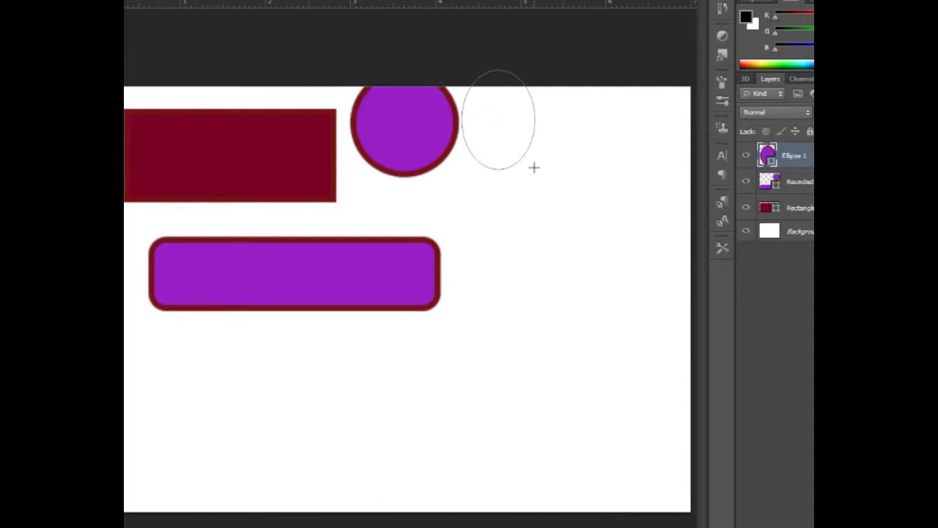
# Step: Hide the rounded rectangle's layer and show it again to check which shapes it contains
pyautogui.click(496, 145)
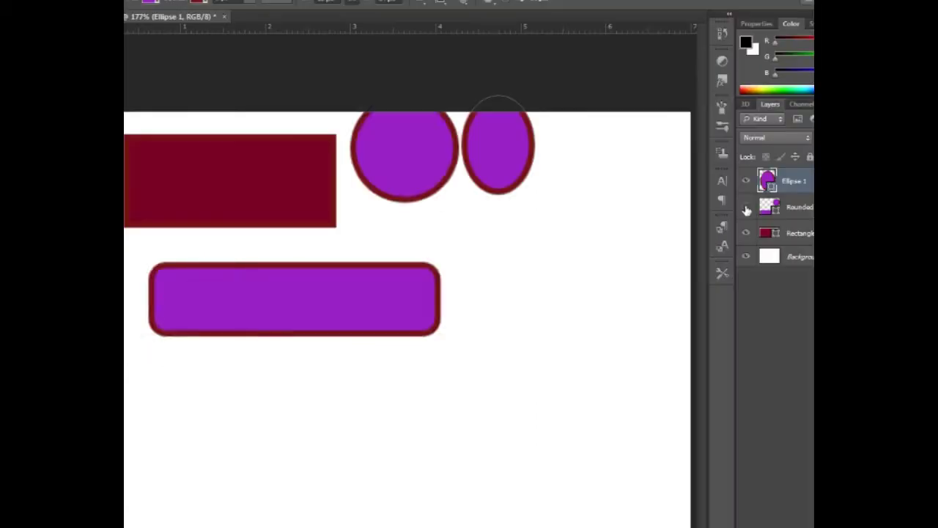
pyautogui.click(622, 176)
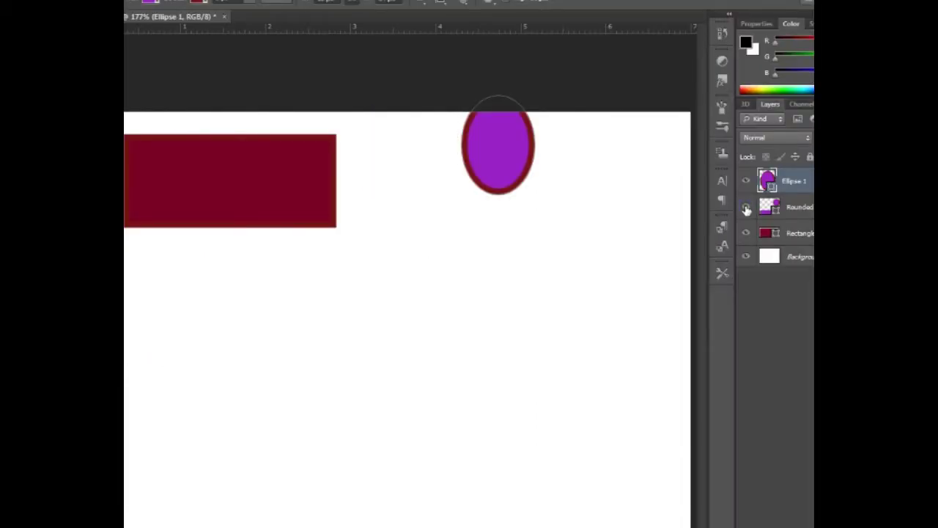
pyautogui.click(746, 209)
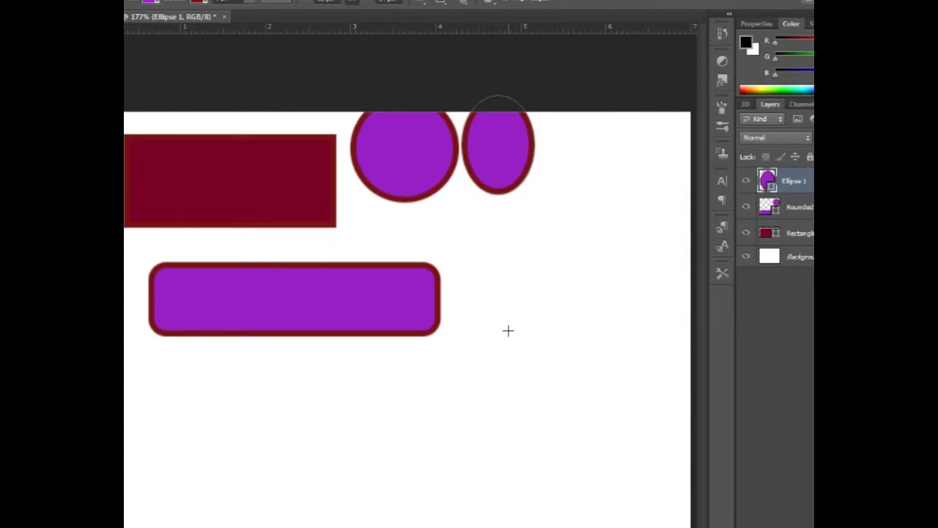
# Step: Create an 84 by 84 px circle from its centre beside the rounded rectangle, entering its exact dimensions
pyautogui.click(493, 270)
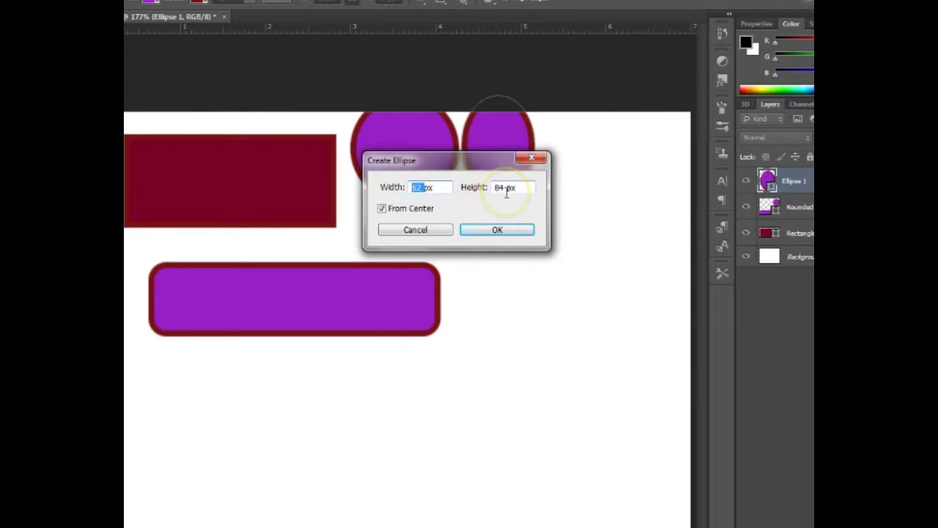
pyautogui.write('84')
pyautogui.click(504, 233)
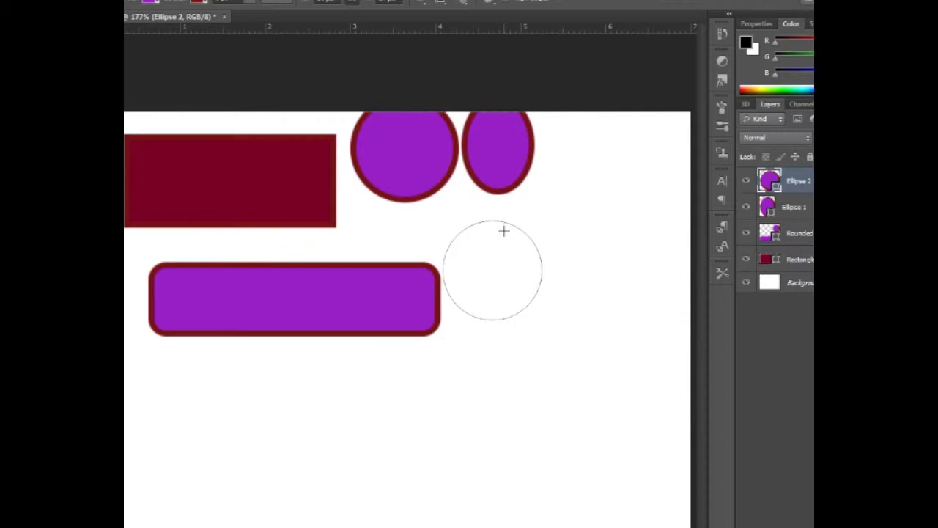
pyautogui.click(797, 188)
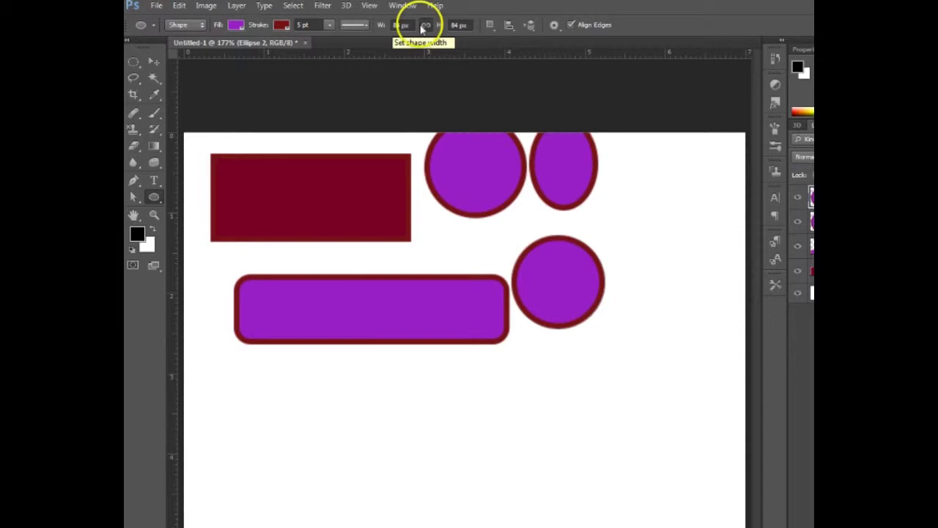
pyautogui.click(453, 25)
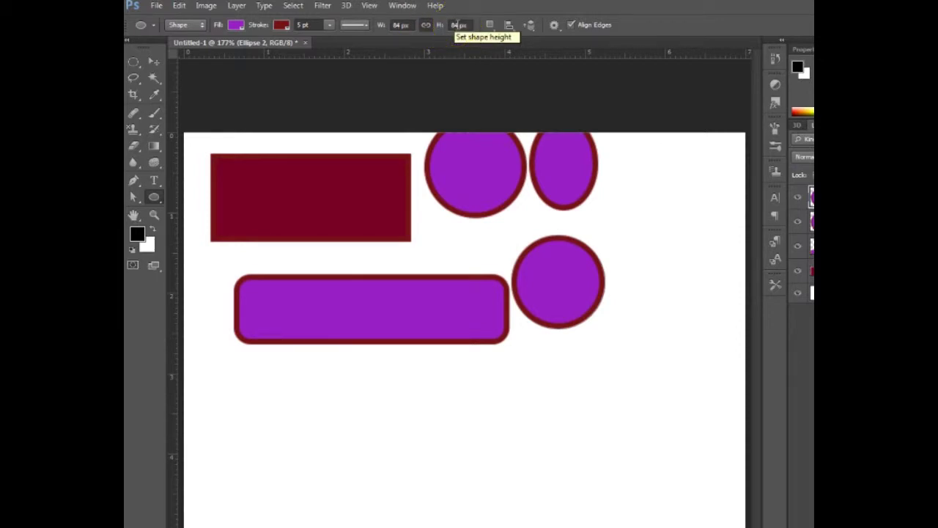
# Step: Create a five-pointed star below the rounded rectangle with the Polygon tool, using 84 by 84 px, 5 sides and the Star option
pyautogui.click(156, 198)
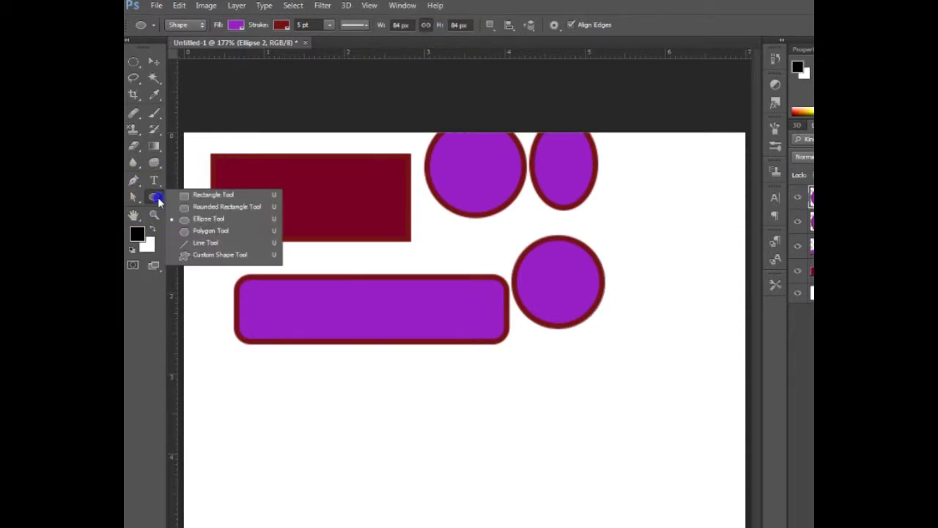
pyautogui.click(194, 230)
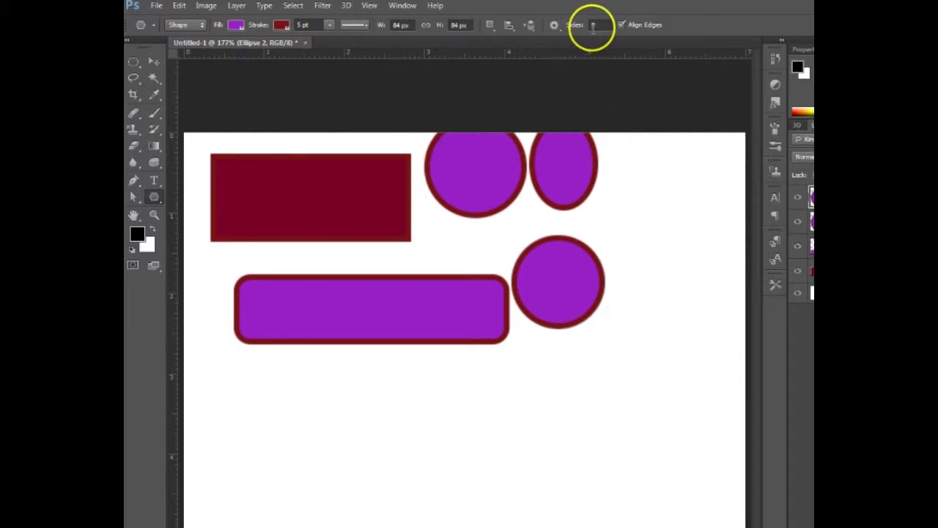
pyautogui.click(442, 395)
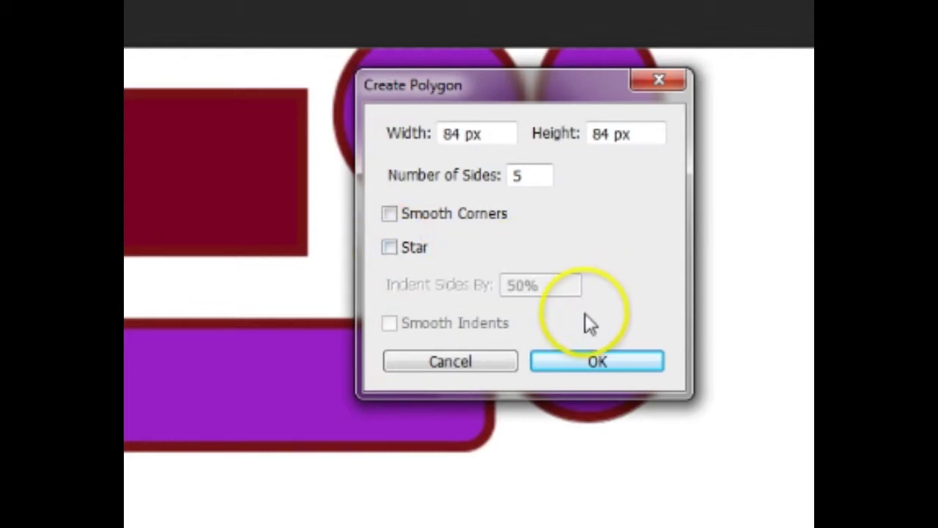
pyautogui.click(389, 250)
pyautogui.click(645, 368)
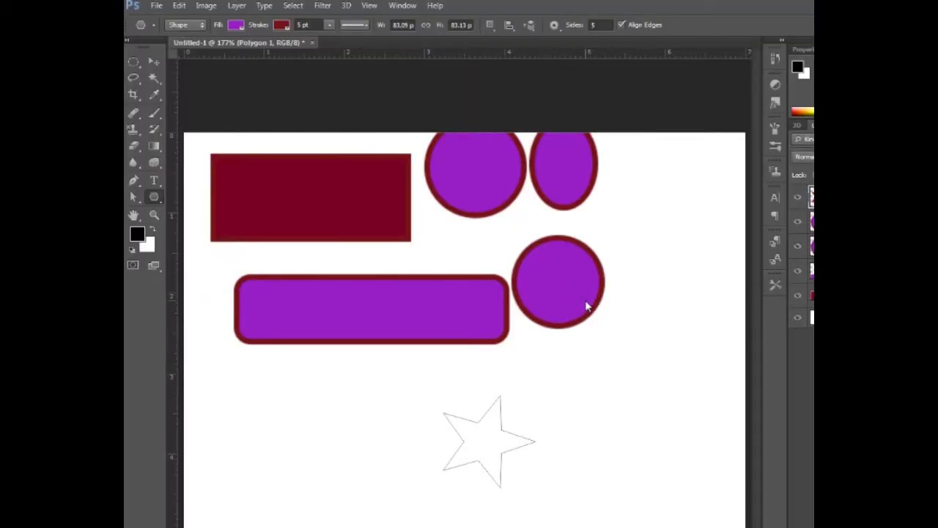
# Step: Create a pentagon beside the star with the Polygon tool, using 83.09 by 83.13 px, 5 sides and the Star option off
pyautogui.click(489, 462)
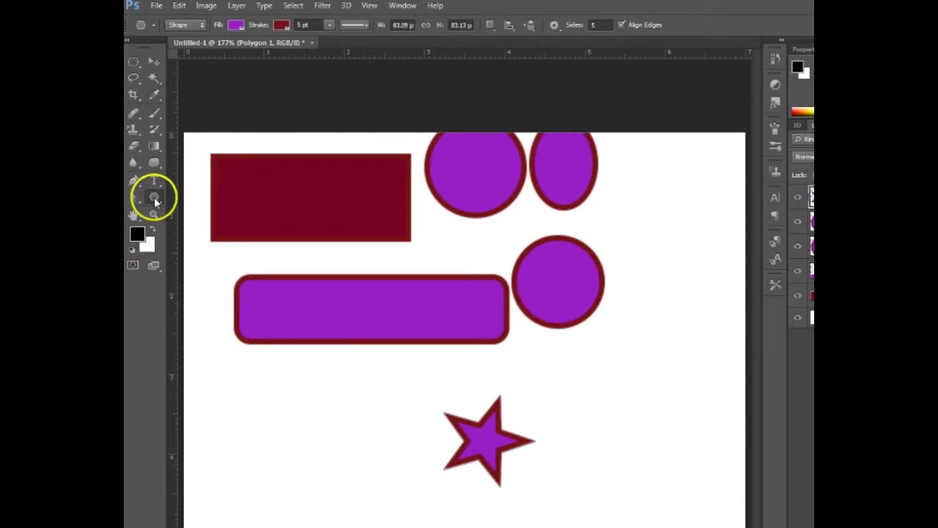
pyautogui.click(303, 395)
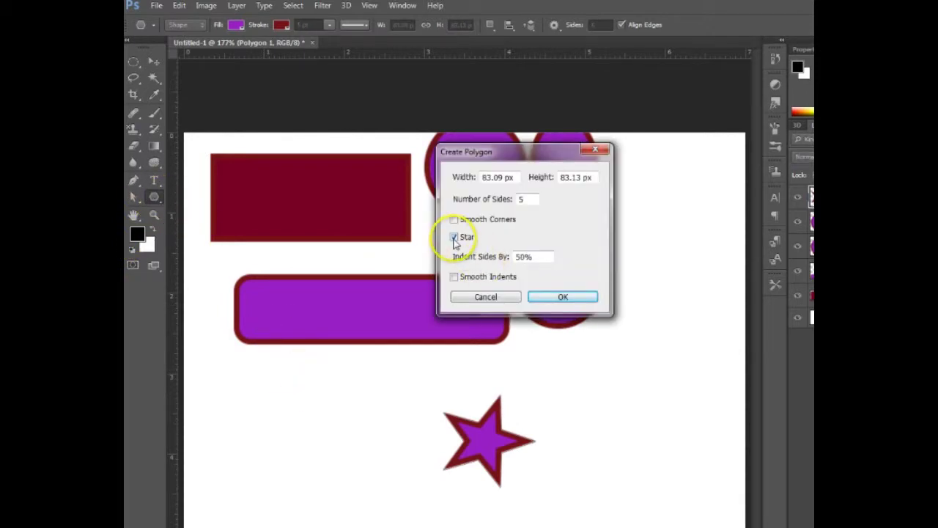
pyautogui.click(454, 237)
pyautogui.click(574, 300)
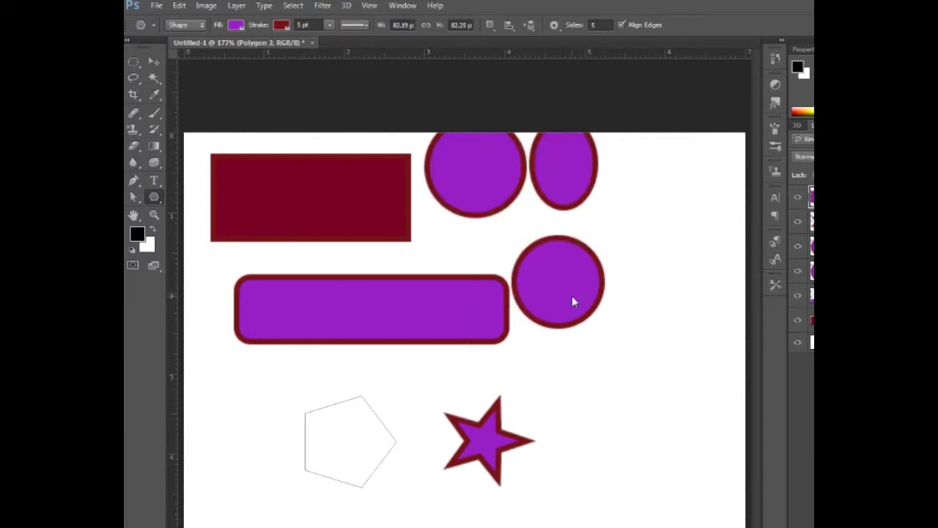
pyautogui.click(370, 478)
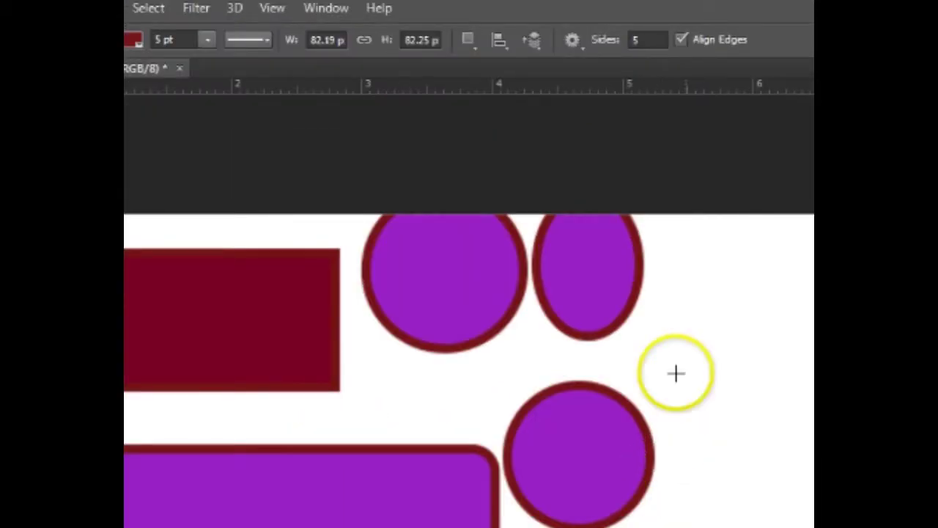
# Step: Set the polygon sides to 7 and draw a heptagon about 131 by 132 px just below the second circle
pyautogui.click(650, 40)
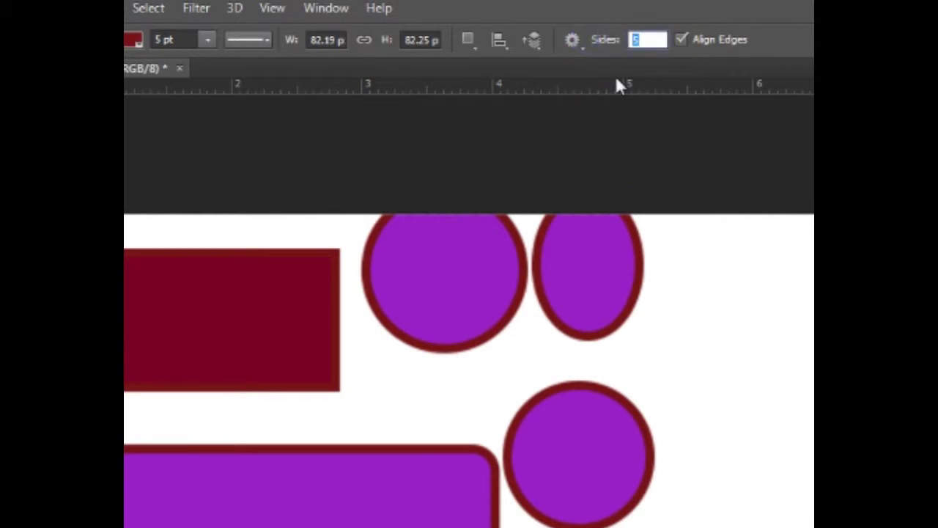
pyautogui.write('7')
pyautogui.press('Return')
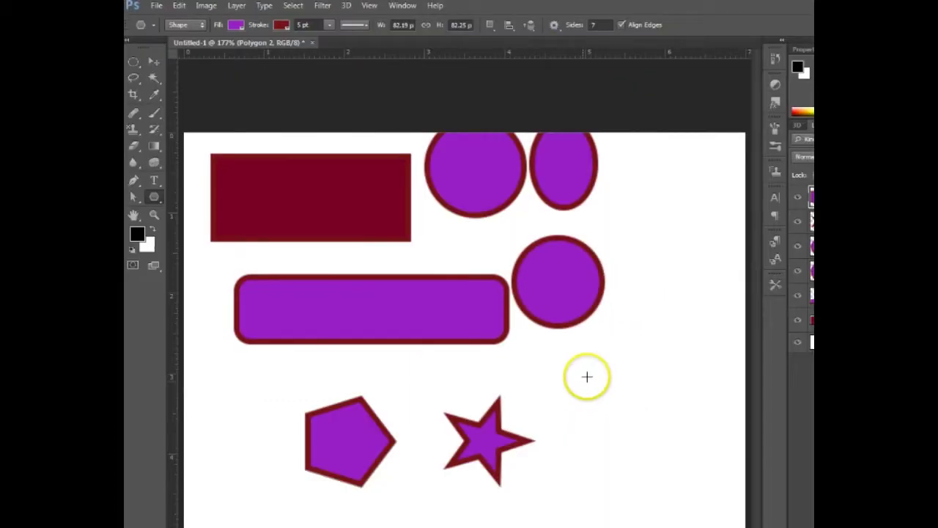
pyautogui.moveTo(587, 374); pyautogui.dragTo(638, 431)
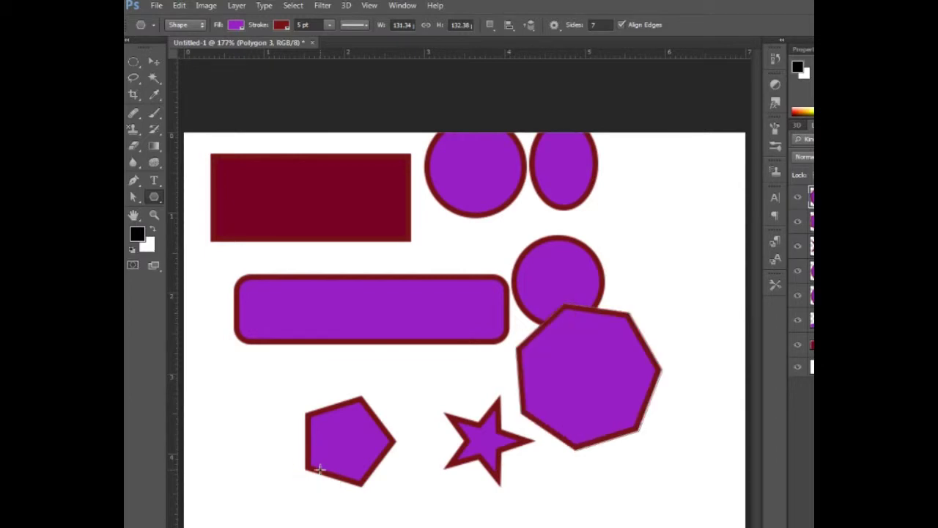
# Step: Draw a horizontal line about 240 px long and 1 px in weight just below the rounded rectangle
pyautogui.click(151, 196)
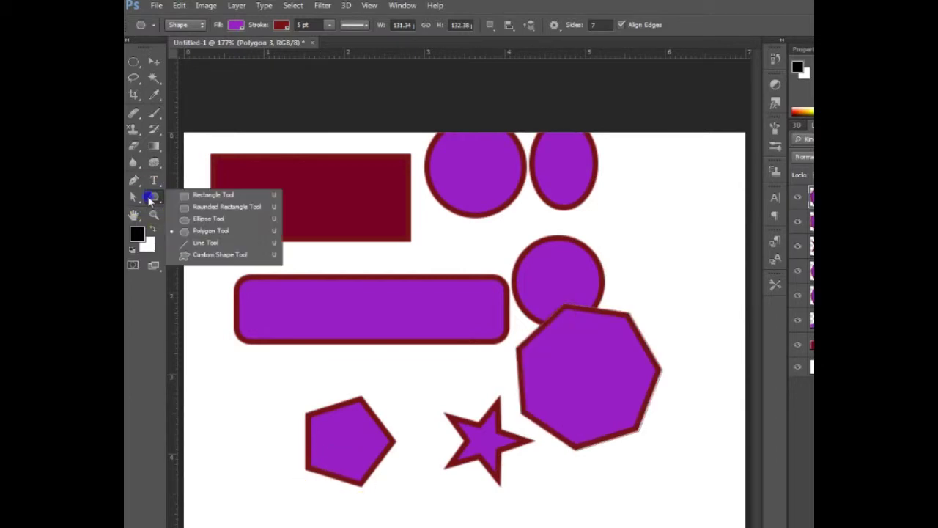
pyautogui.click(195, 242)
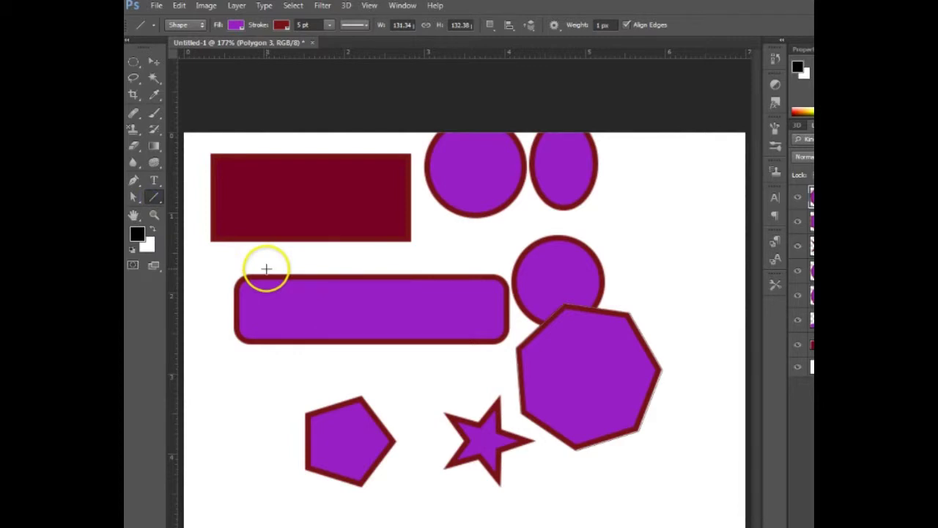
pyautogui.moveTo(210, 359); pyautogui.dragTo(478, 361)
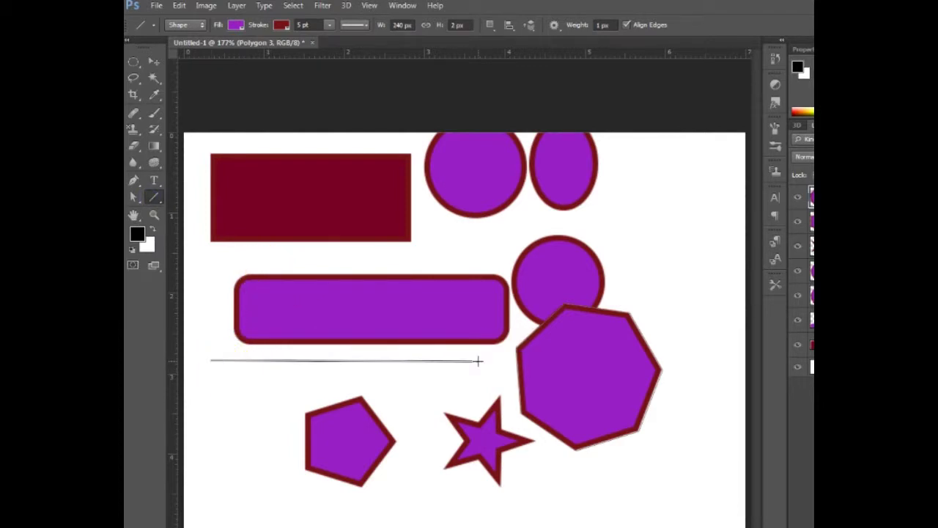
pyautogui.click(317, 208)
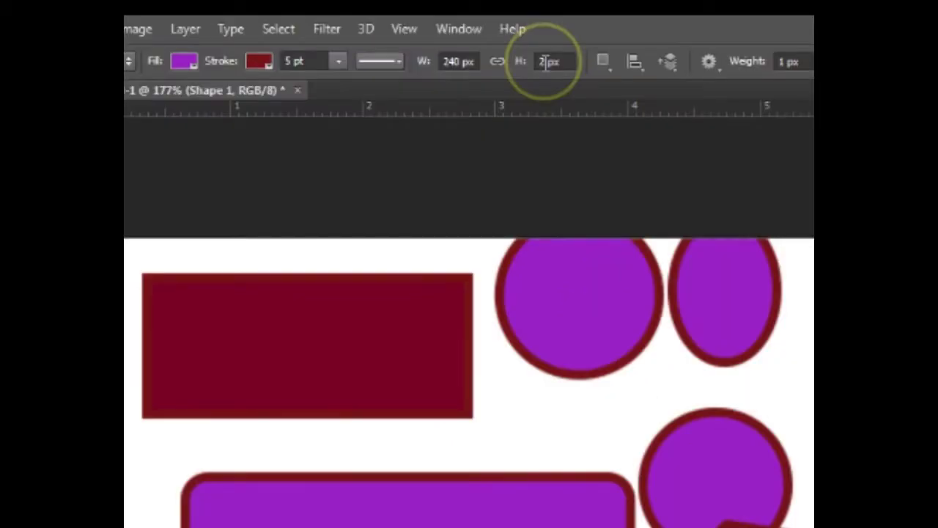
# Step: Set the drawn line's height to 240 px with its width and height unlinked
pyautogui.click(497, 61)
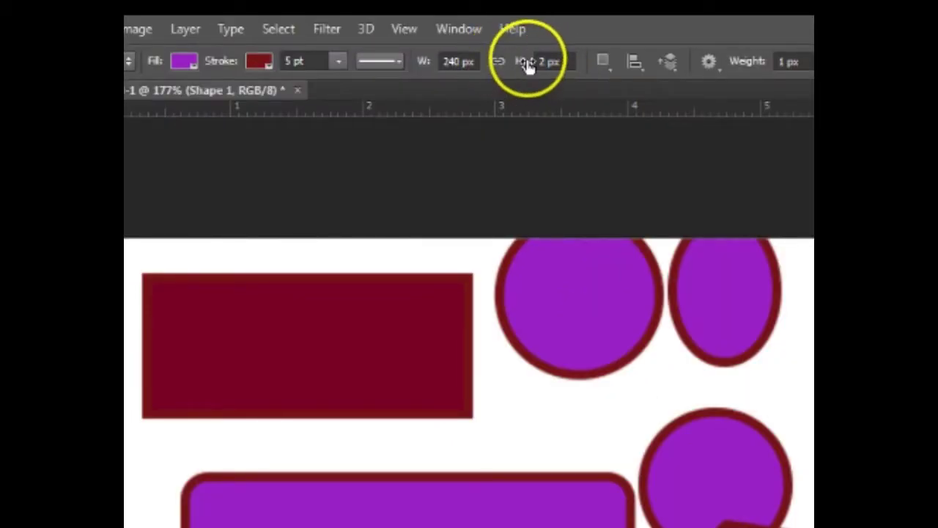
pyautogui.click(497, 61)
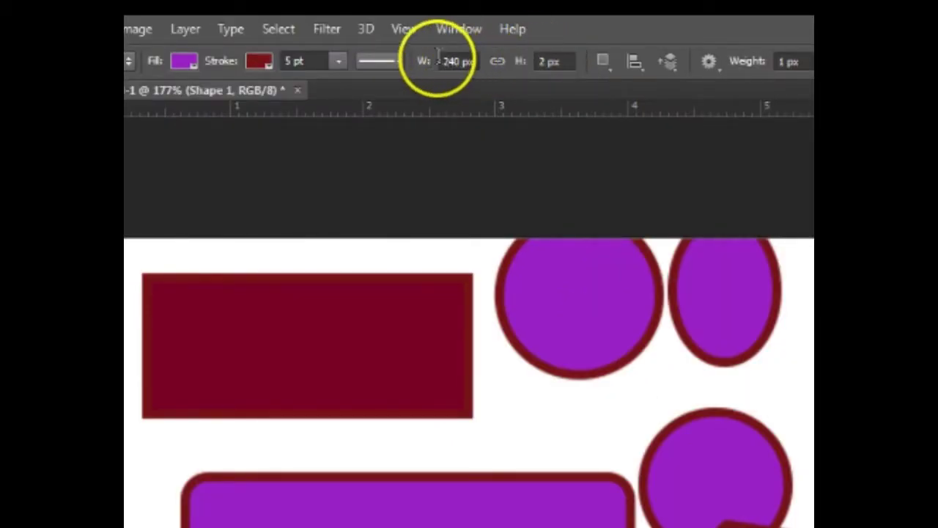
pyautogui.doubleClick(550, 62)
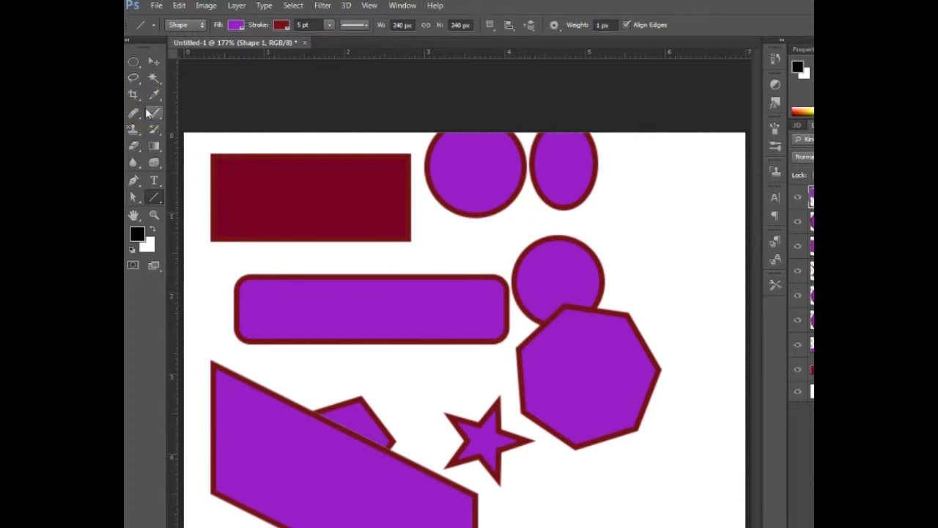
# Step: Rotate the thickened line shape by about -17 degrees with Free Transform and move it up over the rounded rectangle's lower edge
pyautogui.hotkey('ctrl', 't')
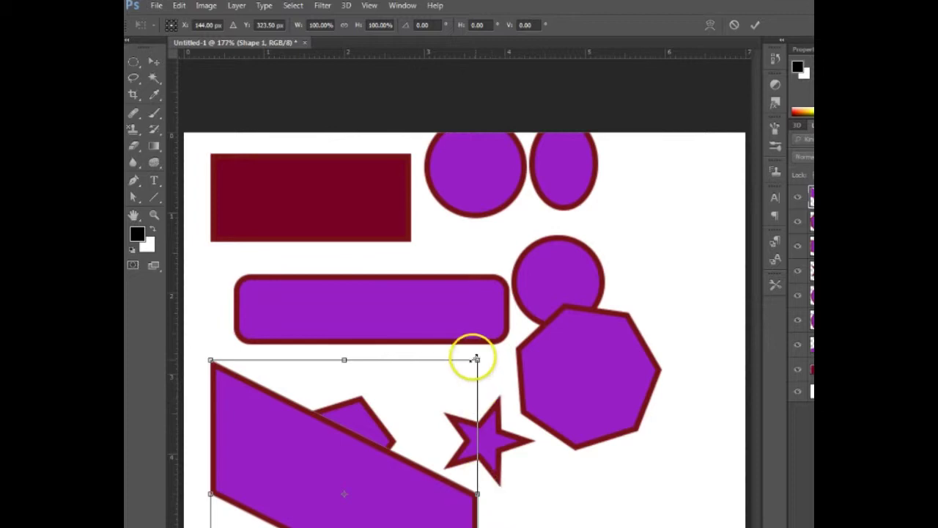
pyautogui.moveTo(489, 354); pyautogui.dragTo(460, 293)
pyautogui.moveTo(383, 516); pyautogui.dragTo(431, 419)
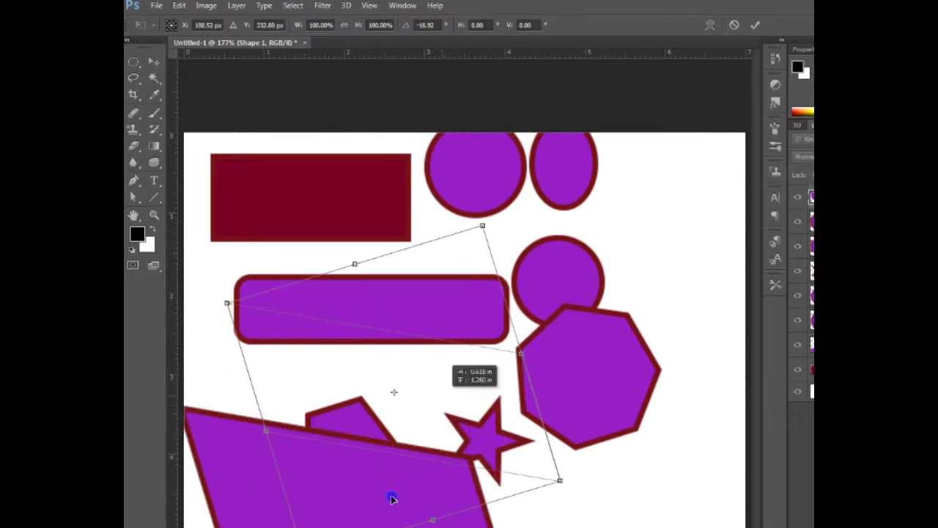
pyautogui.click(753, 25)
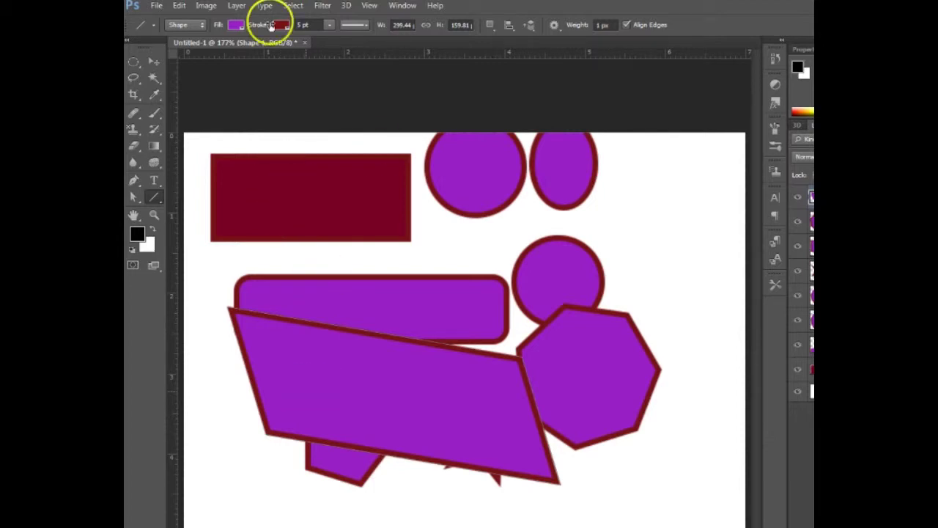
# Step: Change the fill of the rotated line shape to green
pyautogui.click(236, 25)
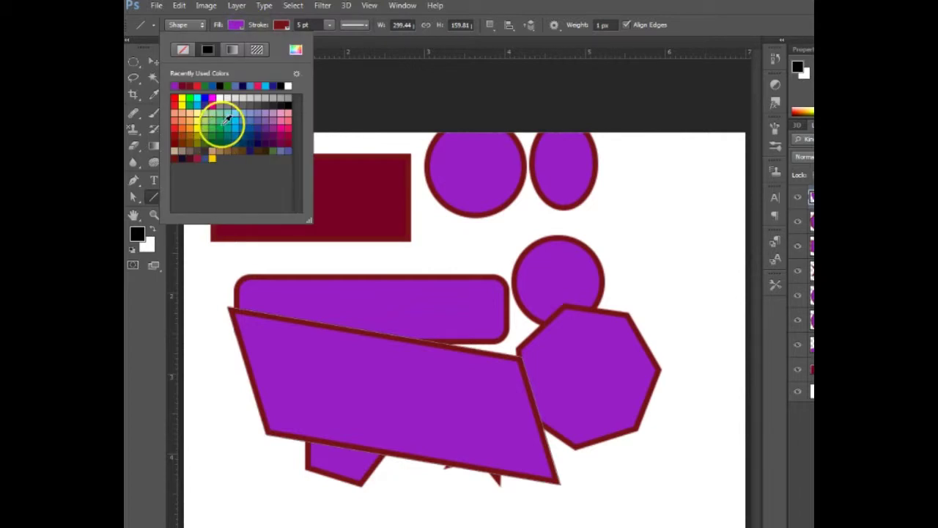
pyautogui.click(224, 123)
pyautogui.click(606, 15)
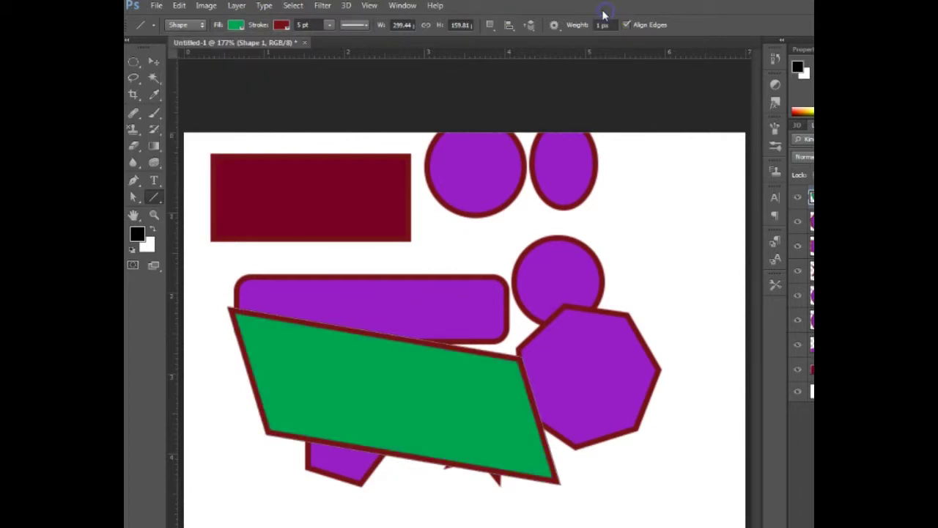
pyautogui.click(557, 180)
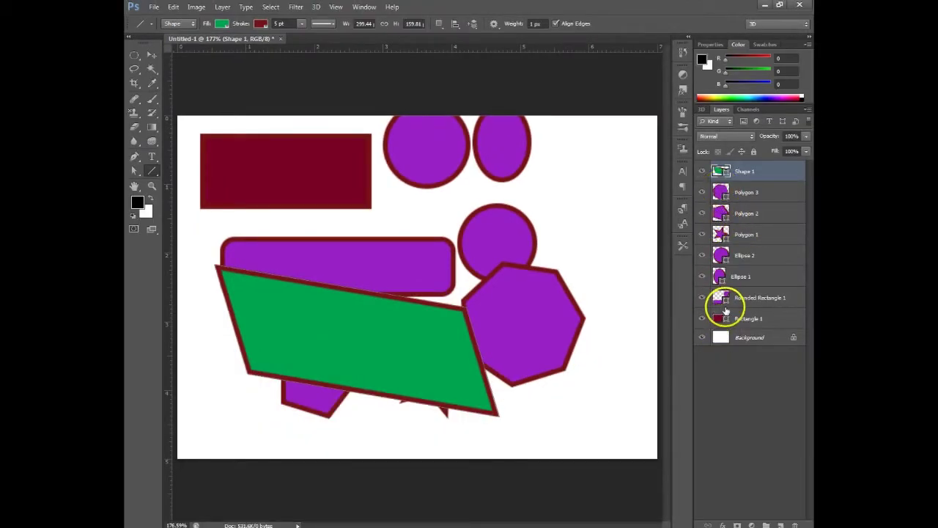
# Step: Delete all shape layers from Shape 1 down to Rectangle 1, keeping only the background
pyautogui.keyDown('shift'); pyautogui.click(732, 319); pyautogui.keyUp('shift')
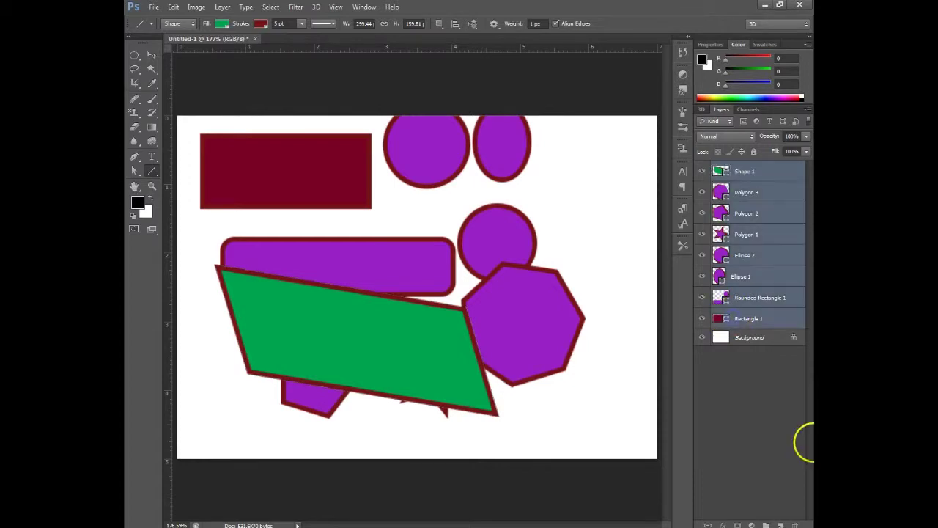
pyautogui.click(793, 523)
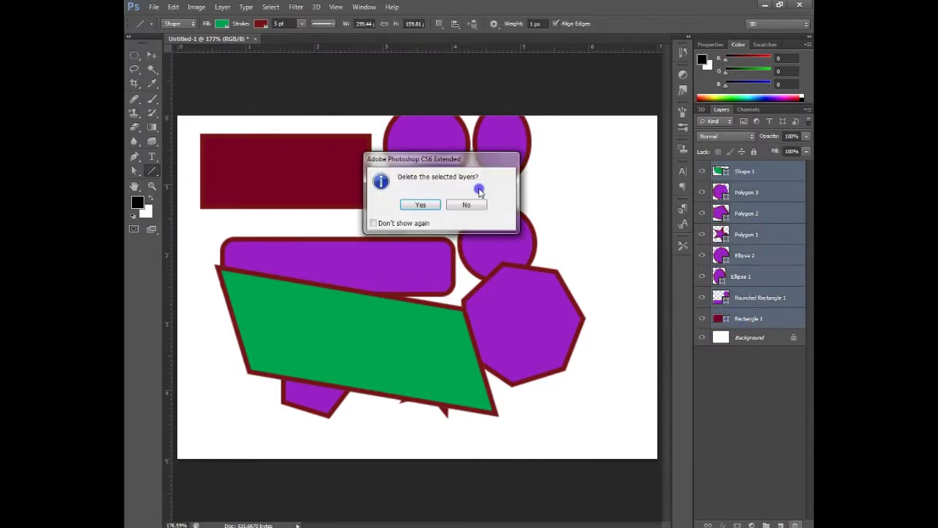
pyautogui.click(413, 207)
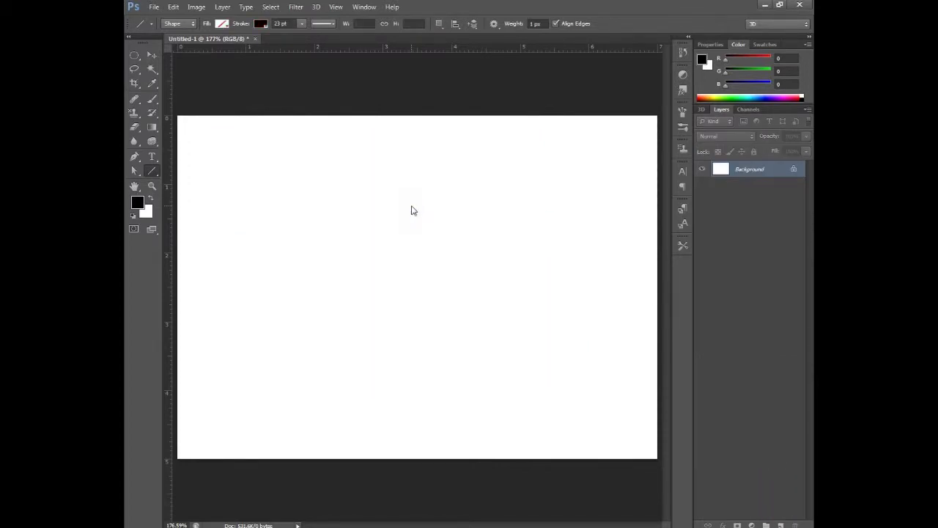
# Step: Switch the Line tool's drawing mode to Path
pyautogui.click(175, 23)
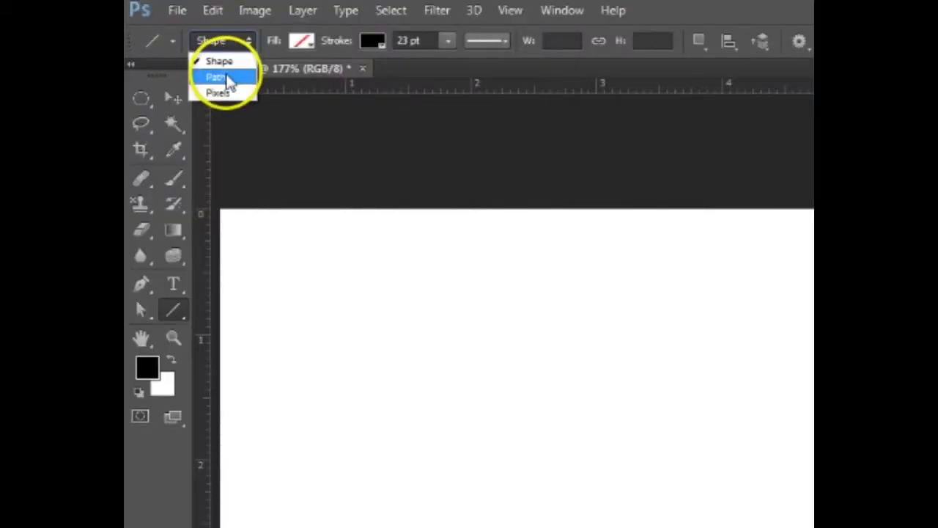
pyautogui.click(226, 77)
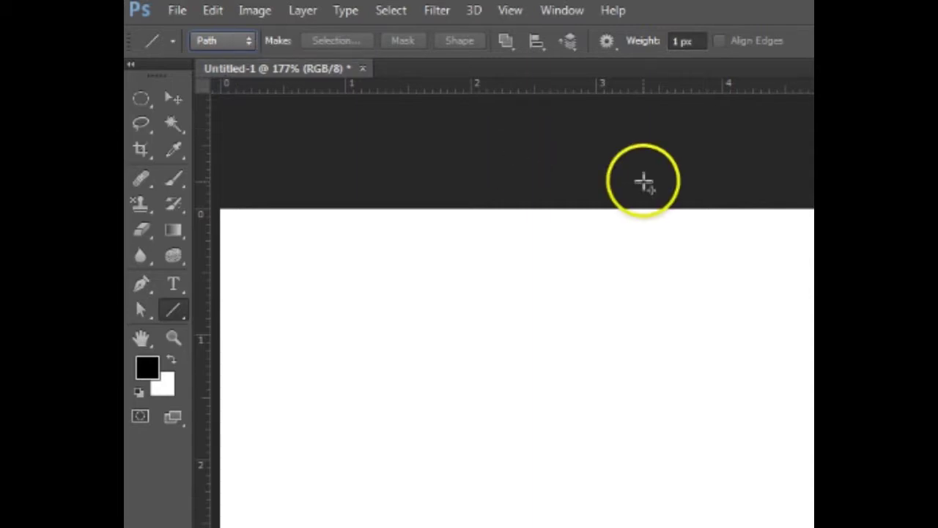
# Step: Place the 1280px-Surprised_young_cat image from the Animals folder in the document at its default size and position
pyautogui.click(177, 10)
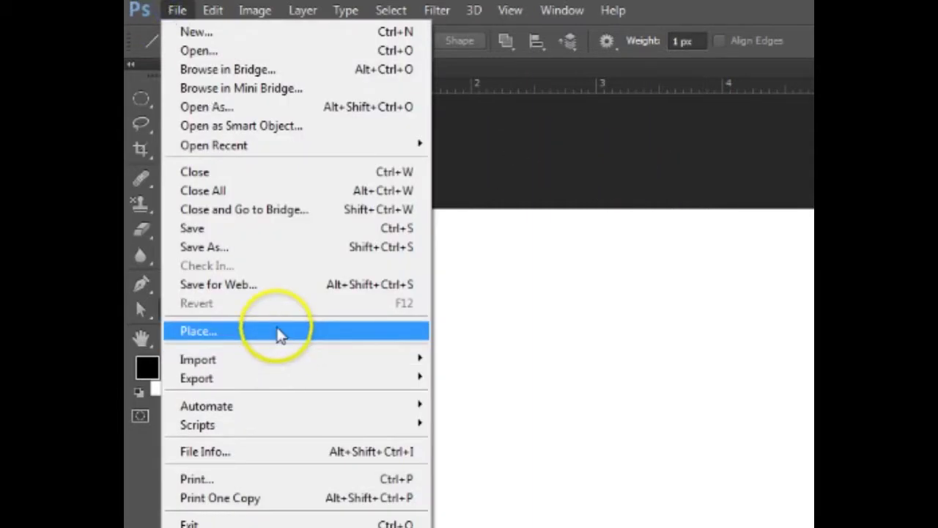
pyautogui.click(281, 335)
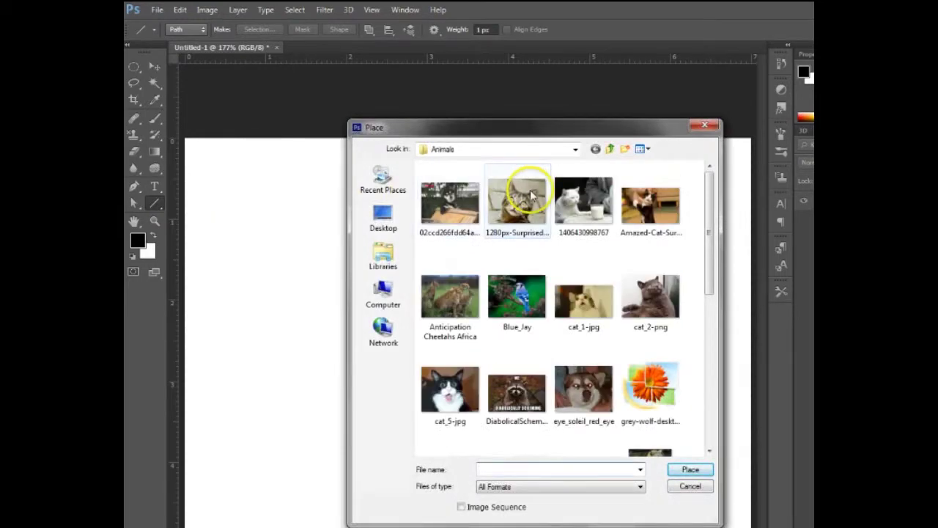
pyautogui.click(529, 197)
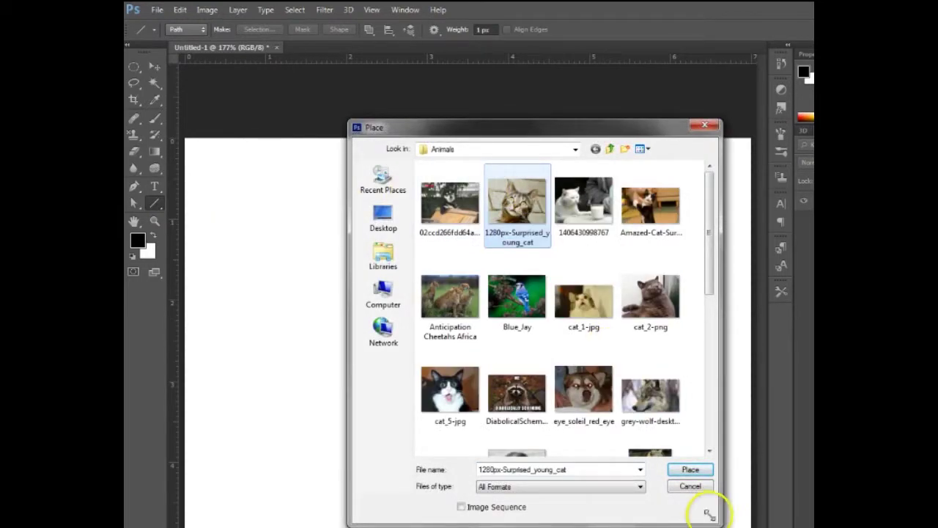
pyautogui.click(697, 472)
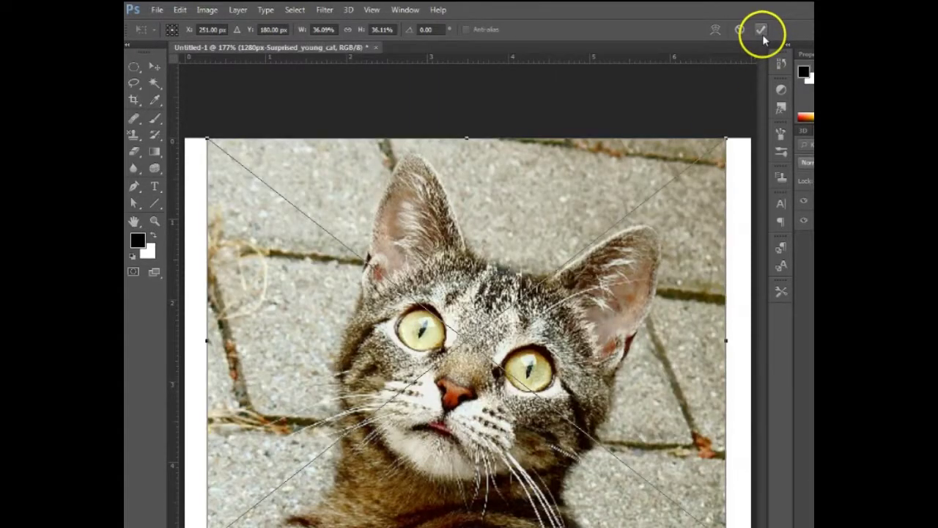
pyautogui.click(762, 34)
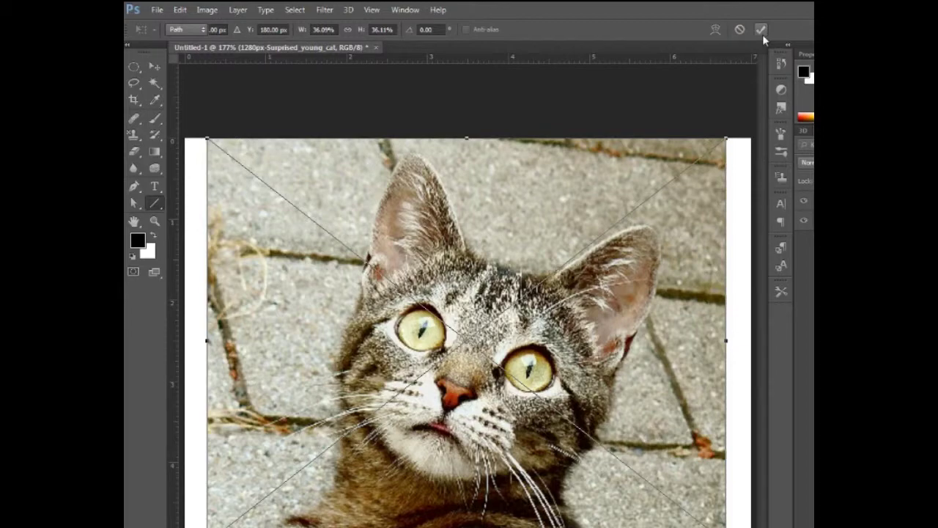
pyautogui.click(762, 34)
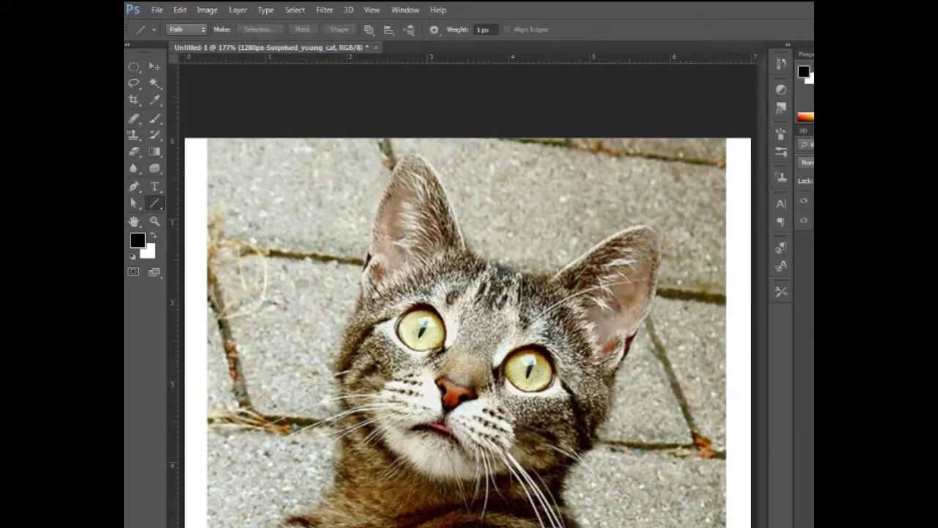
# Step: Add a new layer and draw a rectangular path around the cat's face with the Rectangle tool
pyautogui.hotkey('ctrl', 'alt', 'shift', 'n')
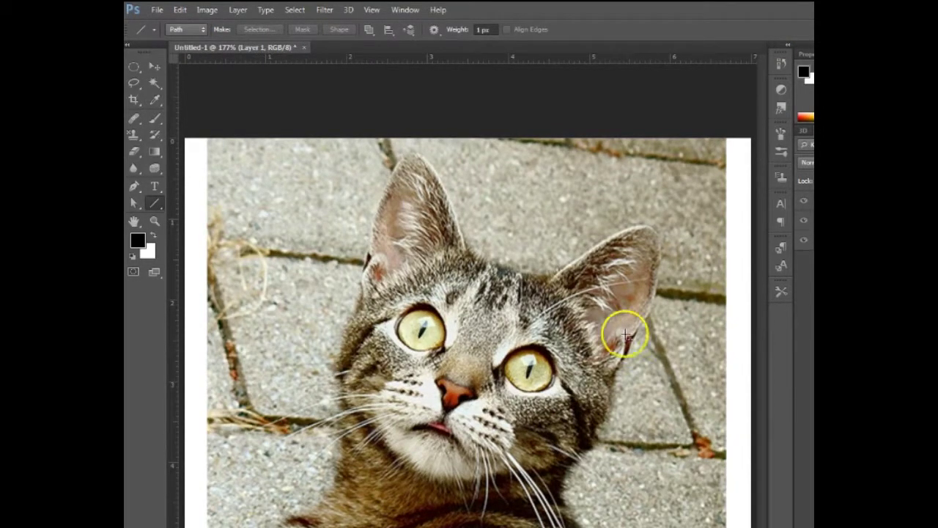
pyautogui.click(153, 204)
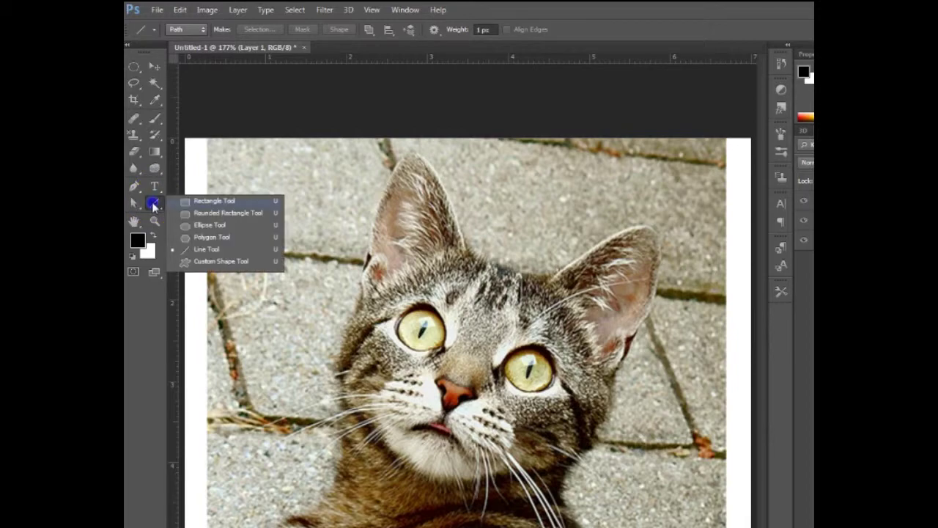
pyautogui.click(214, 200)
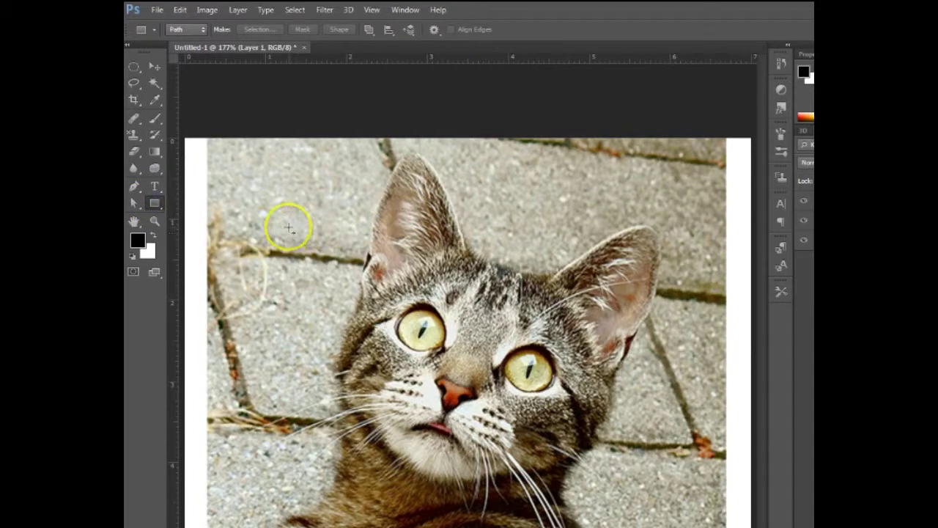
pyautogui.moveTo(289, 228)
pyautogui.mouseDown()
pyautogui.moveTo(415, 219)
pyautogui.moveTo(666, 374)
pyautogui.moveTo(684, 444)
pyautogui.mouseUp()
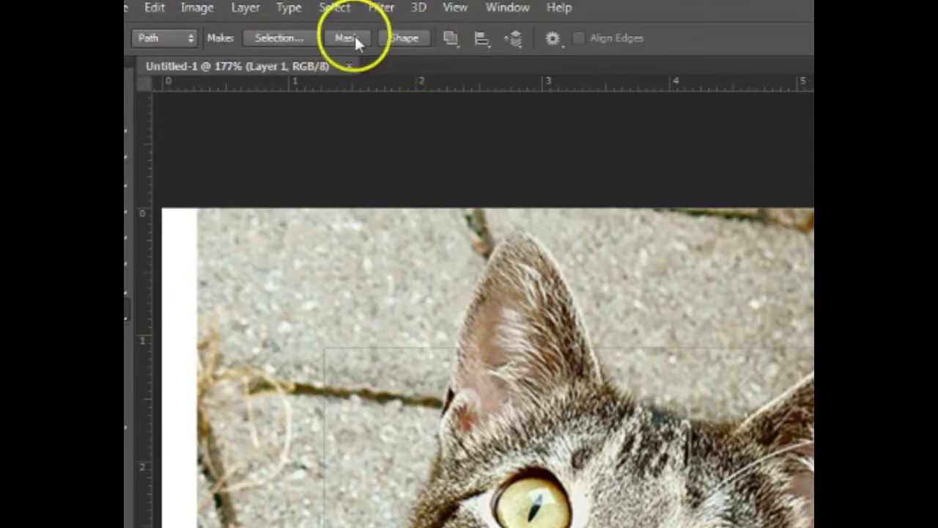
# Step: Convert the rectangular path into a new anti-aliased selection with 0 pixels feather and brush black paint along its inside edges
pyautogui.click(291, 40)
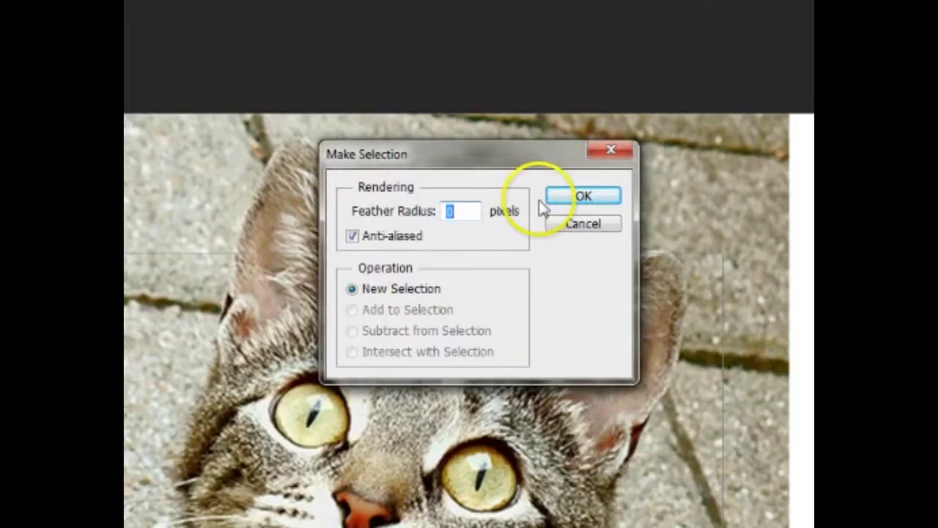
pyautogui.click(590, 198)
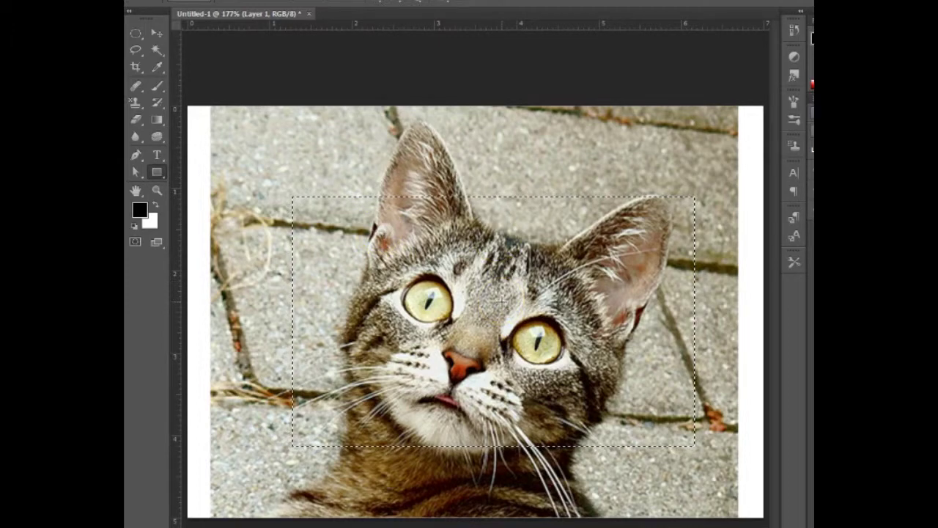
pyautogui.click(155, 90)
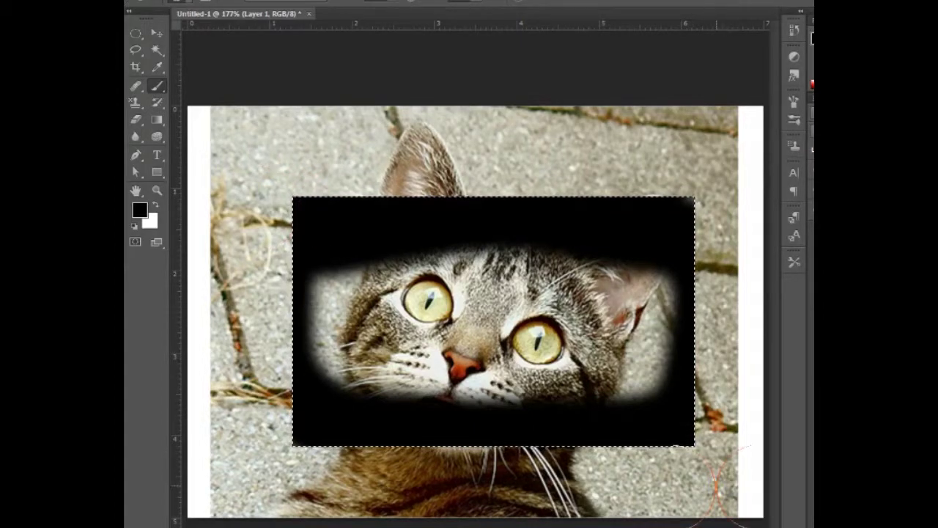
# Step: Invert the selection and brush black strokes across the photo outside the rectangle around the cat's face
pyautogui.hotkey('shift', 'ctrl', 'i')
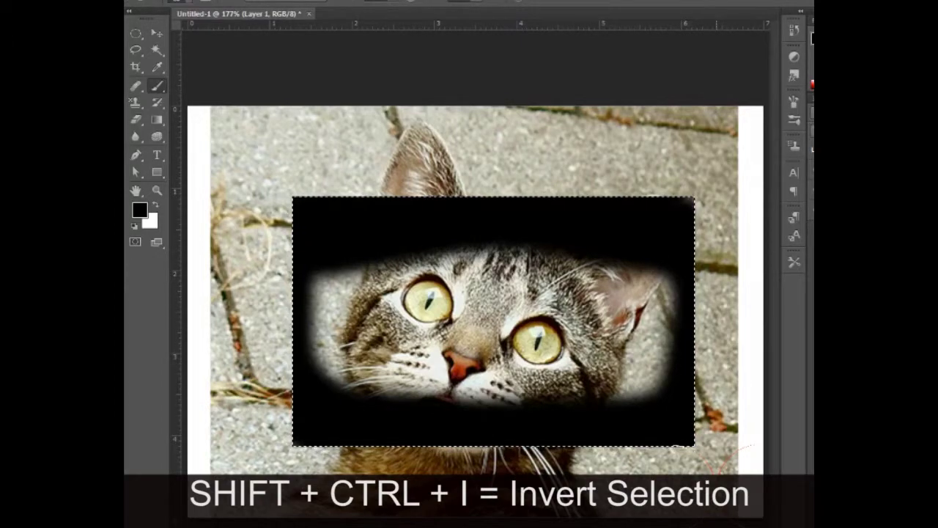
pyautogui.hotkey('shift', 'ctrl', 'i')
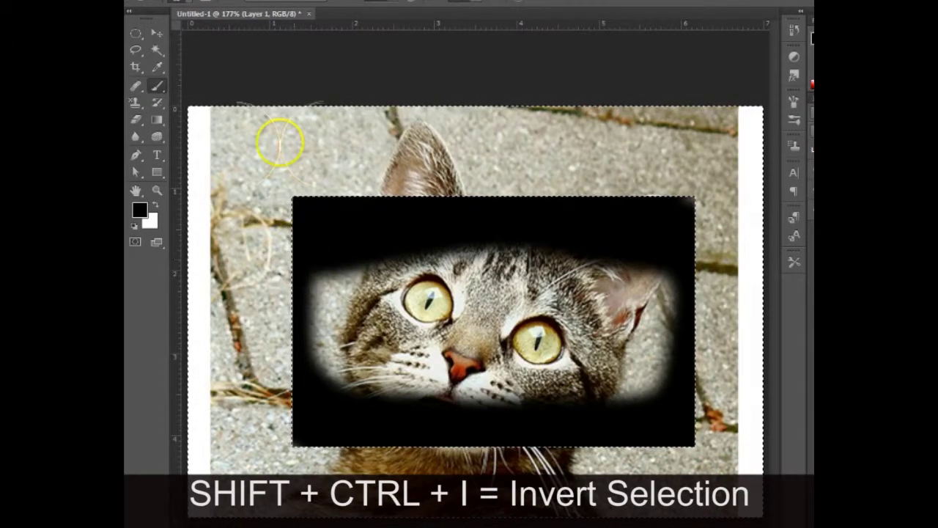
pyautogui.moveTo(280, 142)
pyautogui.mouseDown()
pyautogui.moveTo(557, 143)
pyautogui.moveTo(741, 220)
pyautogui.moveTo(733, 323)
pyautogui.mouseUp()
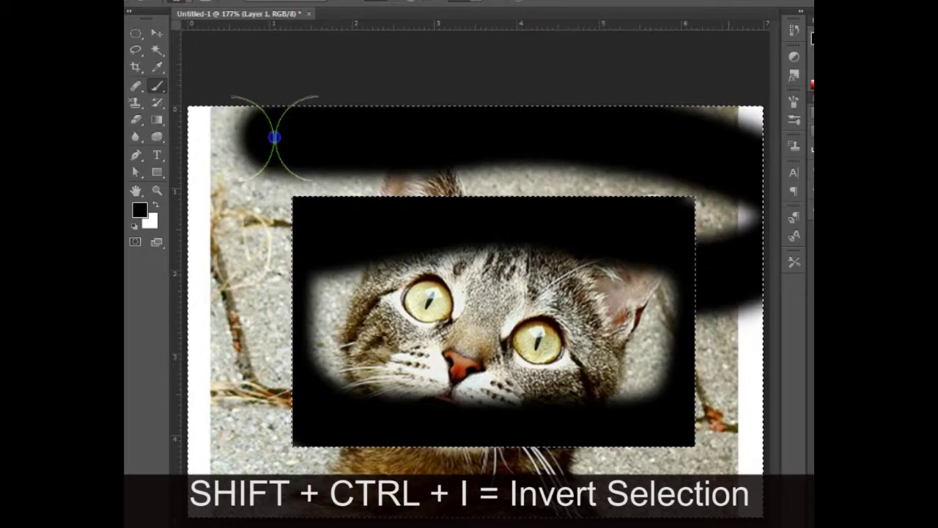
pyautogui.moveTo(279, 344)
pyautogui.mouseDown()
pyautogui.moveTo(301, 344)
pyautogui.moveTo(228, 342)
pyautogui.moveTo(755, 352)
pyautogui.mouseUp()
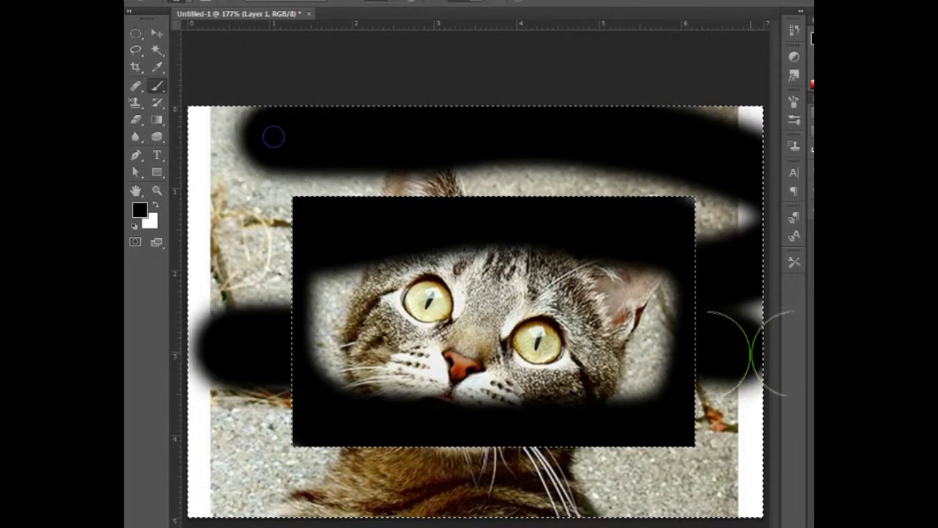
# Step: Undo the outer brush strokes, the selection inversion and the black paint inside the rectangular selection
pyautogui.hotkey('ctrl', 'alt', 'z')
pyautogui.hotkey('ctrl', 'alt', 'z')
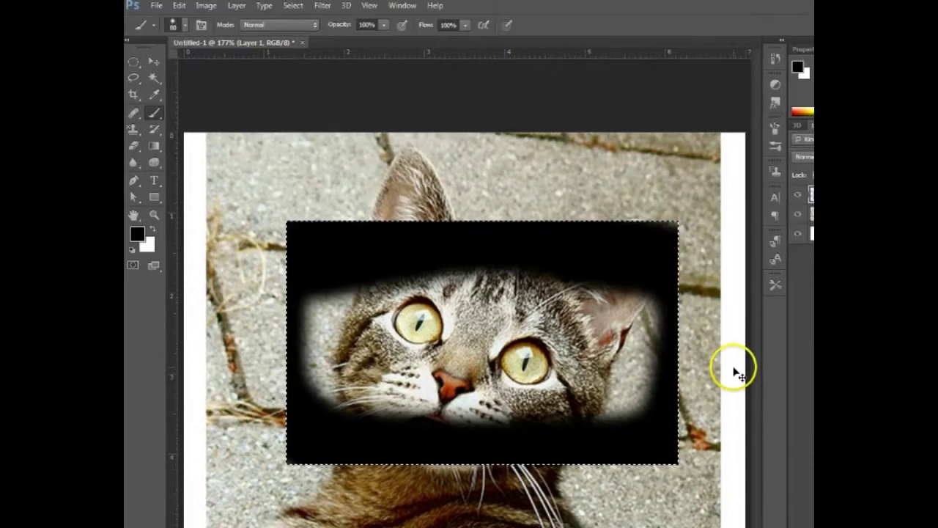
pyautogui.hotkey('ctrl', 'alt', 'z')
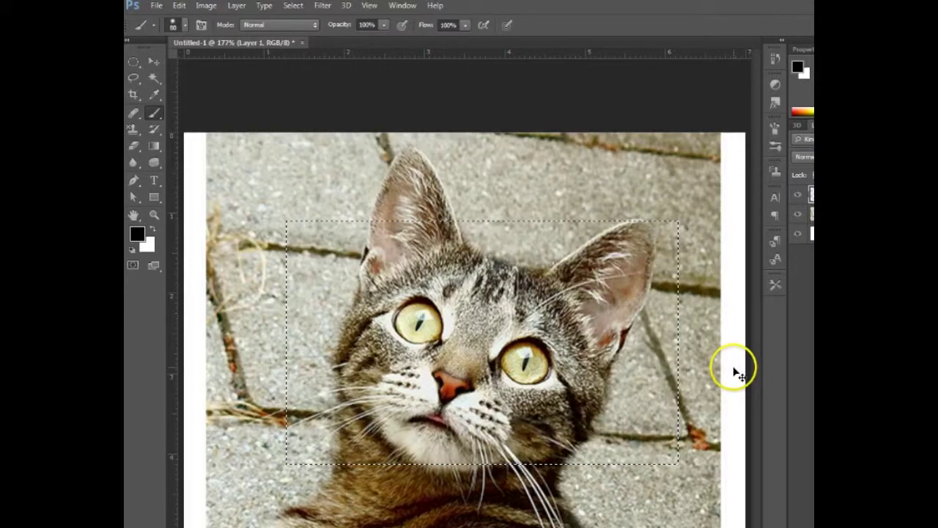
# Step: Draw a rectangular path around the cat's face on the photo layer, try it as a vector mask, and undo the mask
pyautogui.click(156, 198)
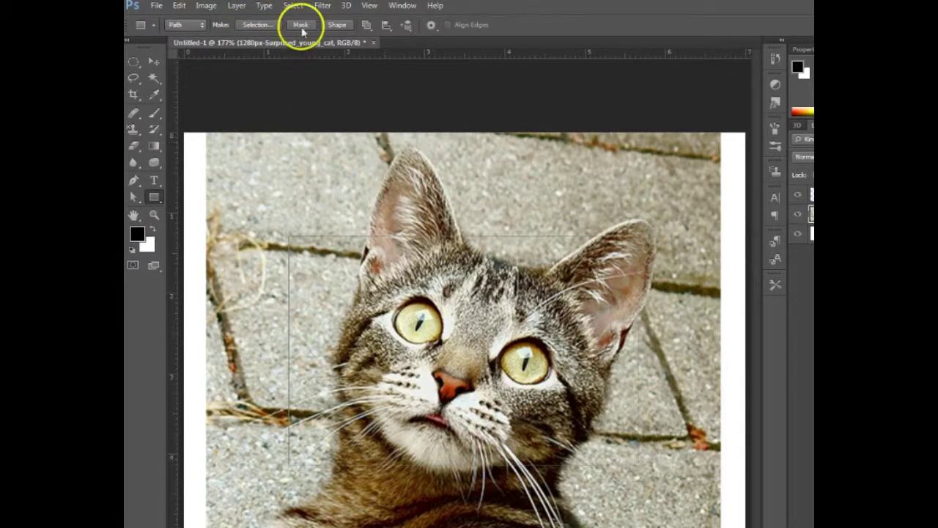
pyautogui.click(302, 26)
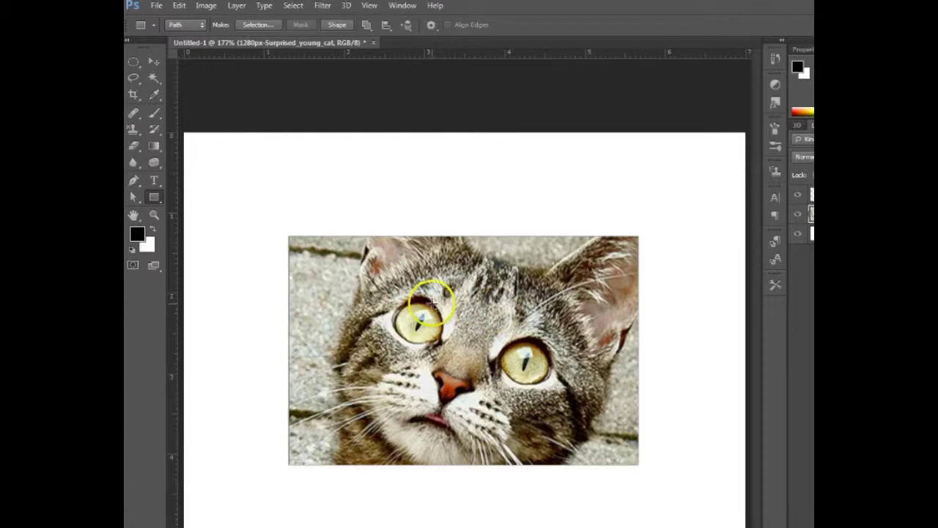
pyautogui.hotkey('ctrl', 'z')
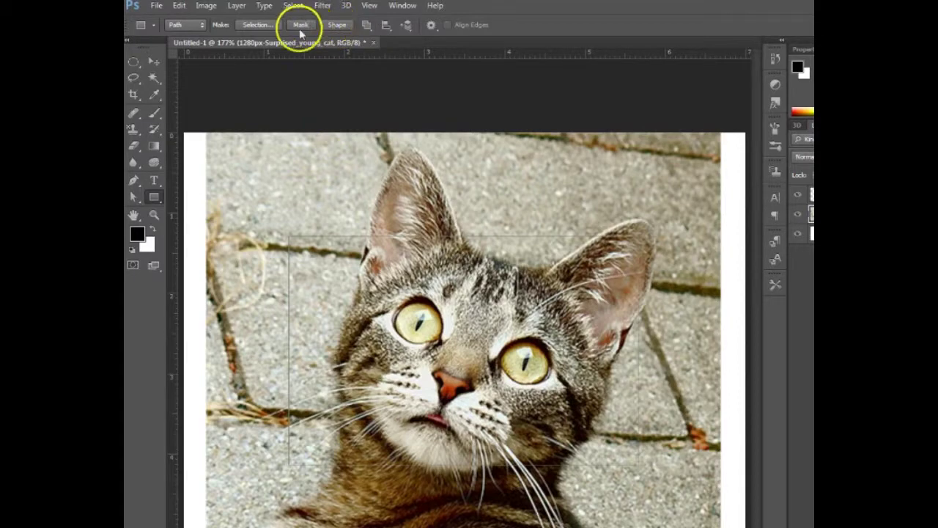
# Step: Make a shape layer from the rectangular path and set its fill to yellow in the Rectangle tool's Shape mode
pyautogui.click(331, 26)
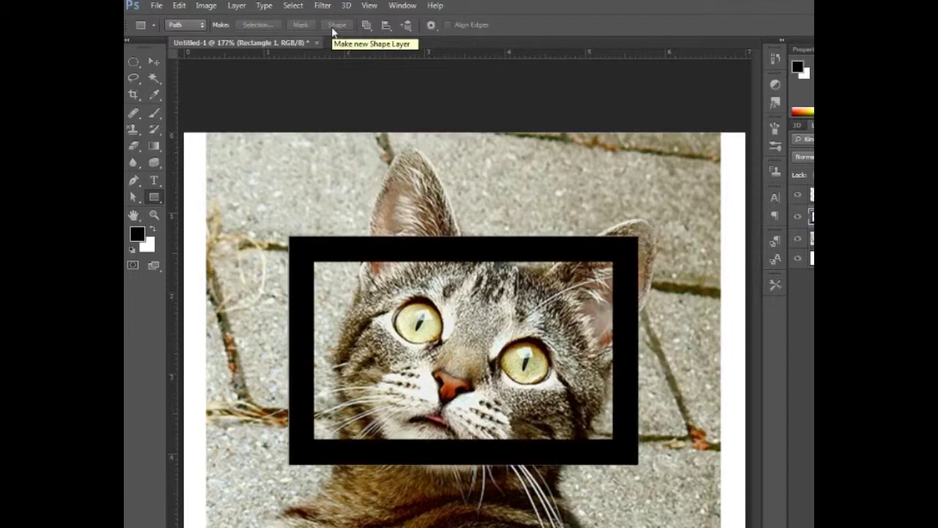
pyautogui.click(188, 25)
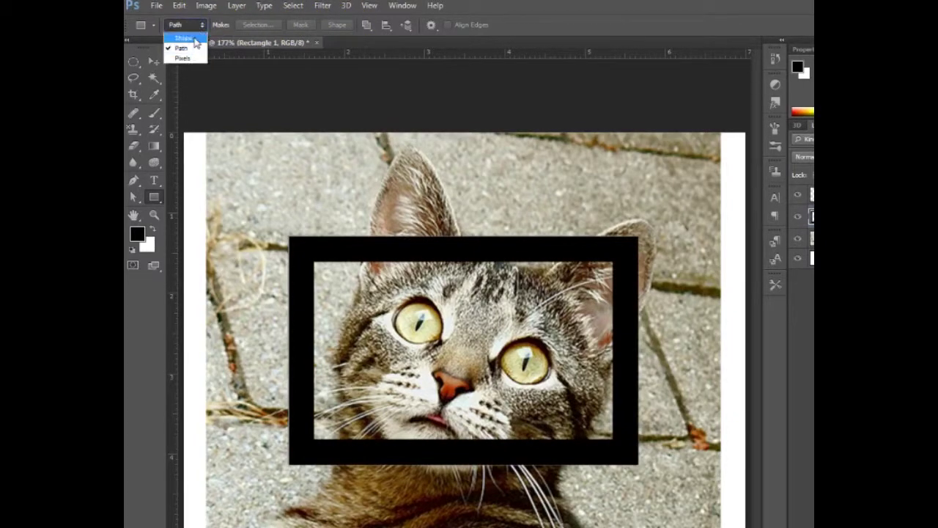
pyautogui.click(189, 37)
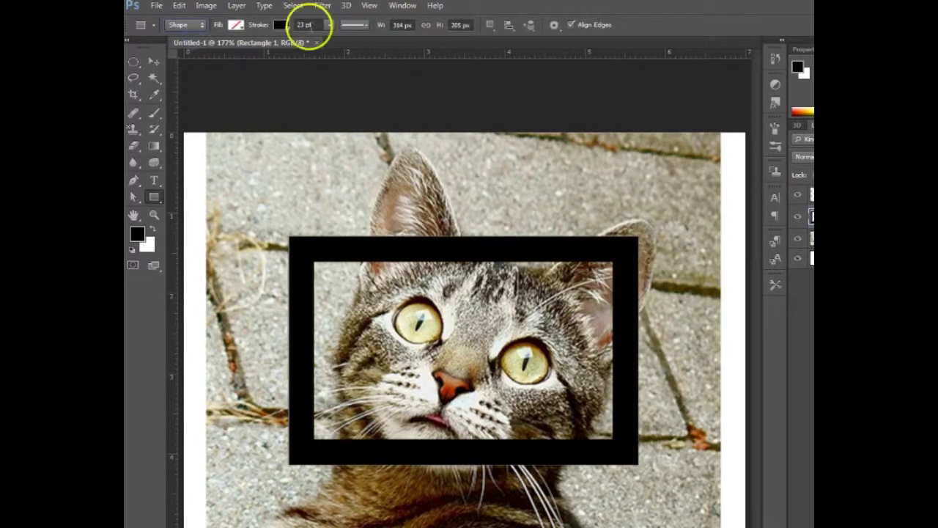
pyautogui.click(236, 27)
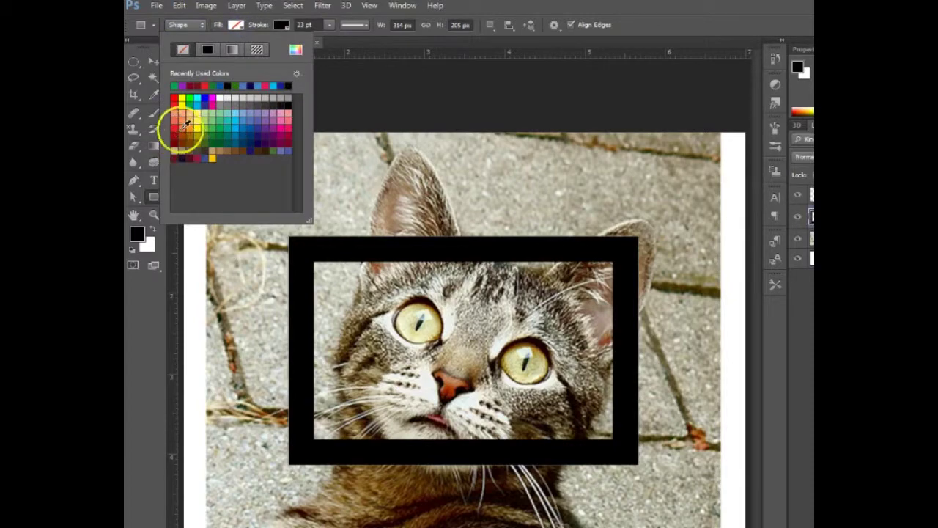
pyautogui.click(200, 123)
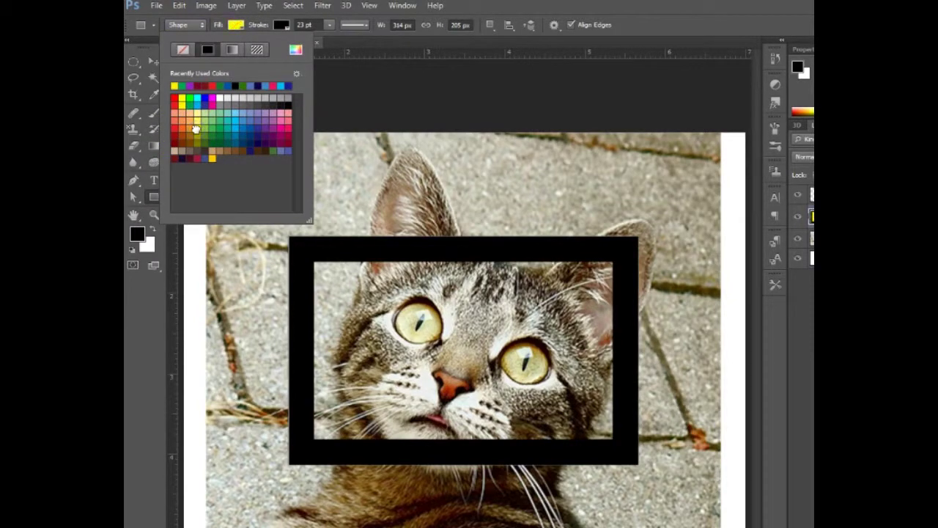
pyautogui.click(623, 14)
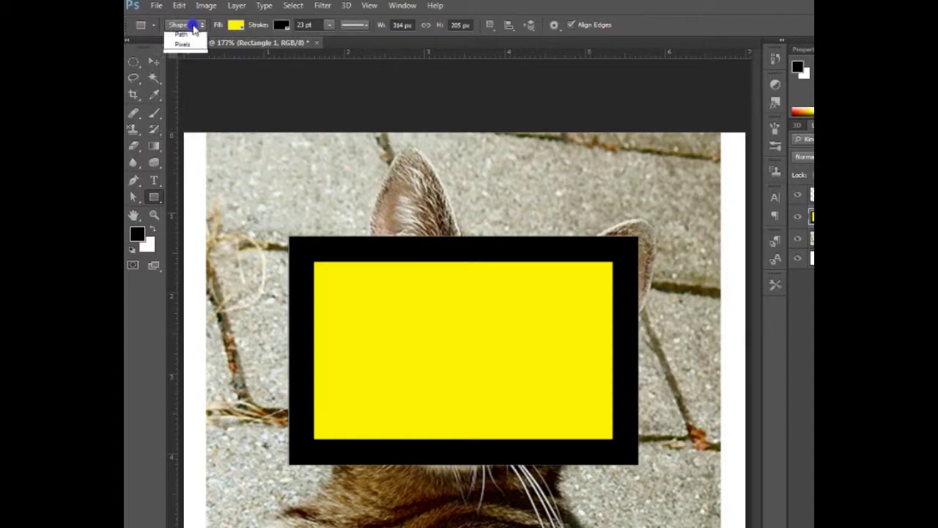
# Step: Add a new layer and draw a black rectangle in Pixels mode overlapping the yellow shape's upper-left corner
pyautogui.click(187, 25)
pyautogui.click(182, 59)
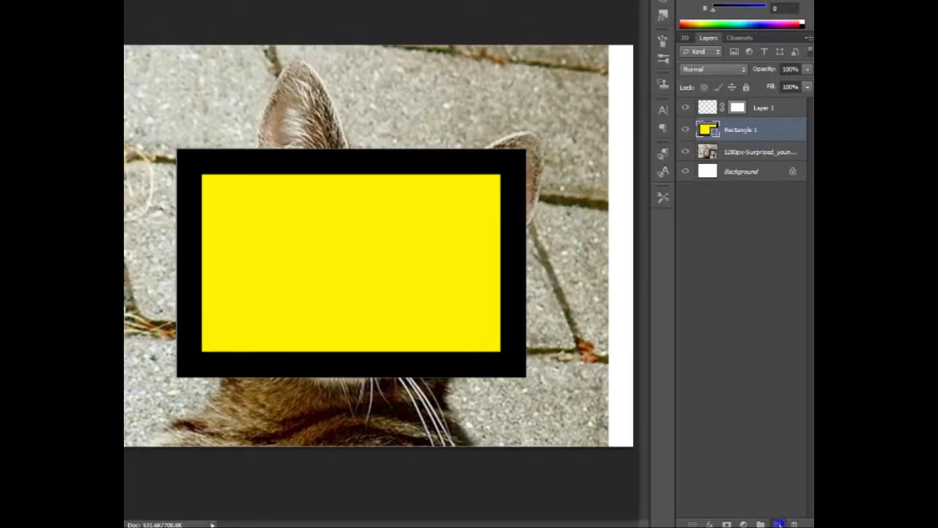
pyautogui.click(778, 524)
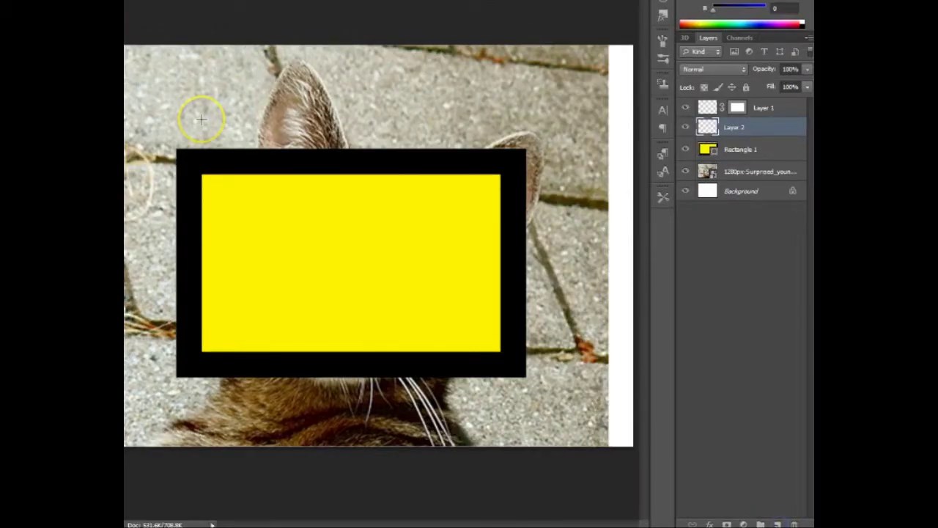
pyautogui.moveTo(163, 65); pyautogui.dragTo(402, 183)
pyautogui.click(401, 179)
pyautogui.hotkey('alt', 'BackSpace')
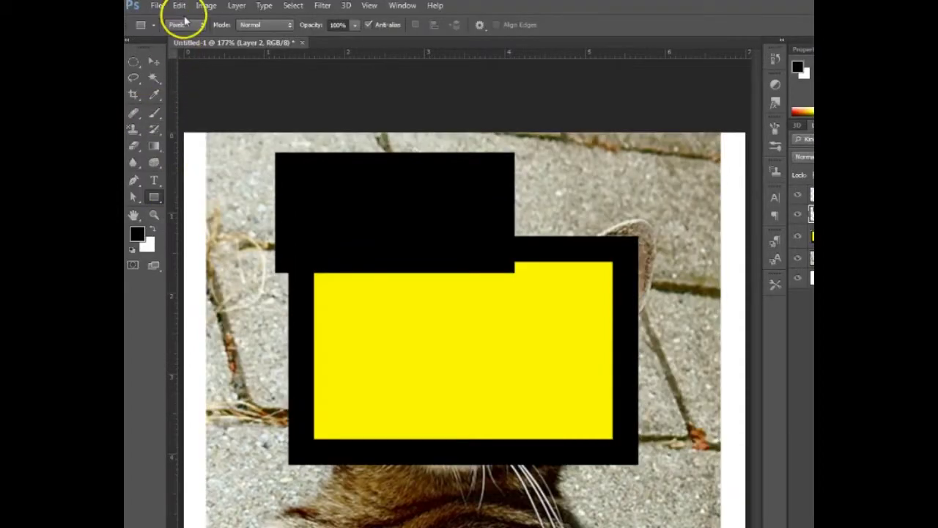
# Step: Check the Rectangle tool's fill options in Shape mode and return the drawing mode to Pixels
pyautogui.click(186, 24)
pyautogui.click(185, 38)
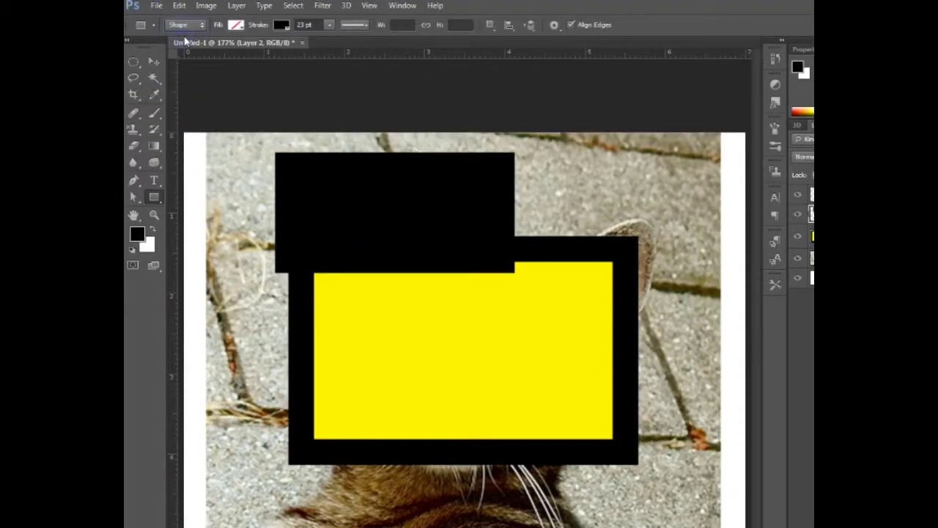
pyautogui.click(236, 27)
pyautogui.click(198, 26)
pyautogui.click(186, 54)
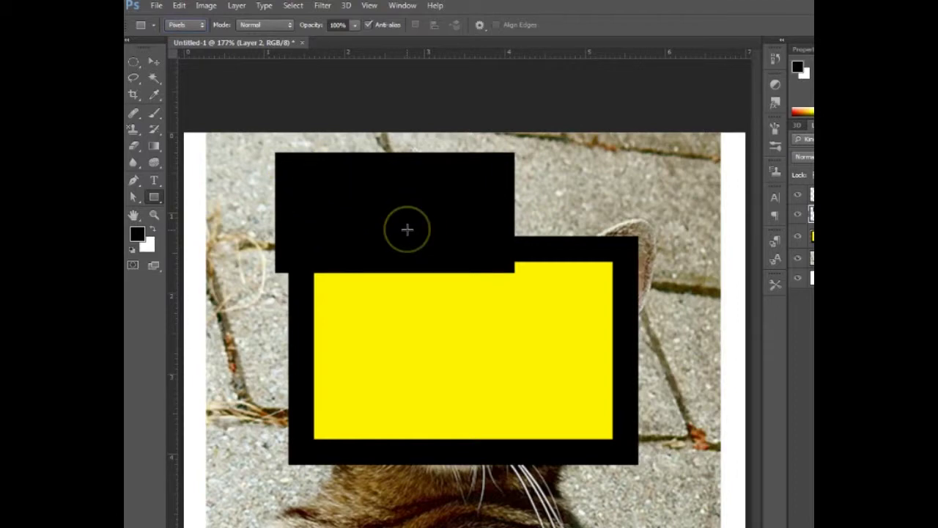
pyautogui.click(336, 221)
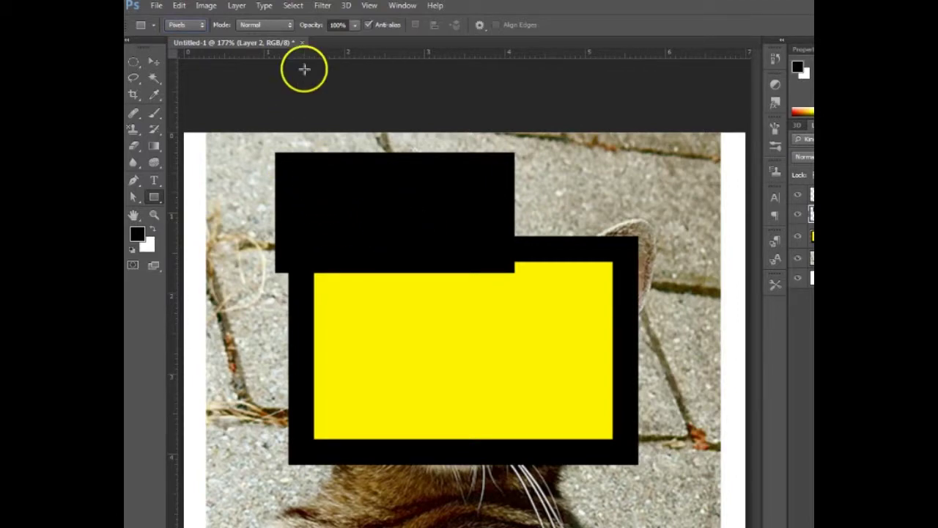
pyautogui.click(322, 6)
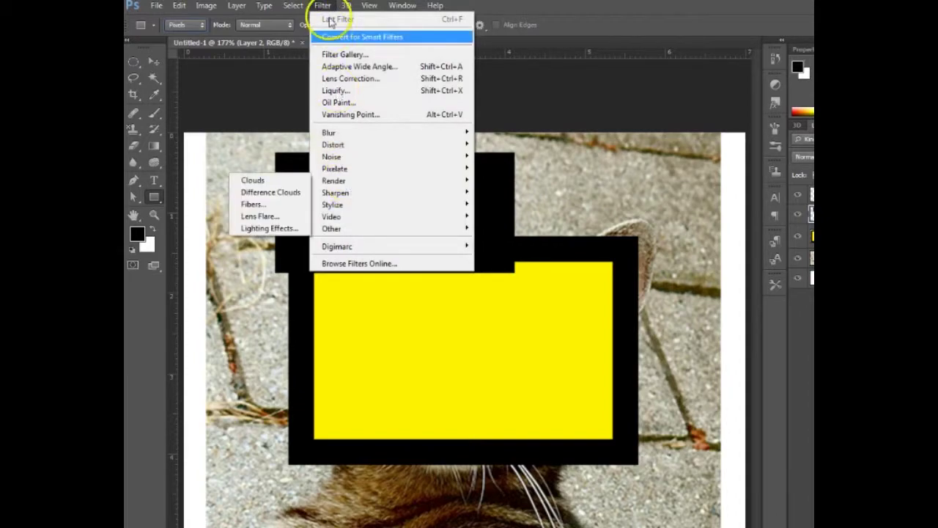
pyautogui.click(325, 7)
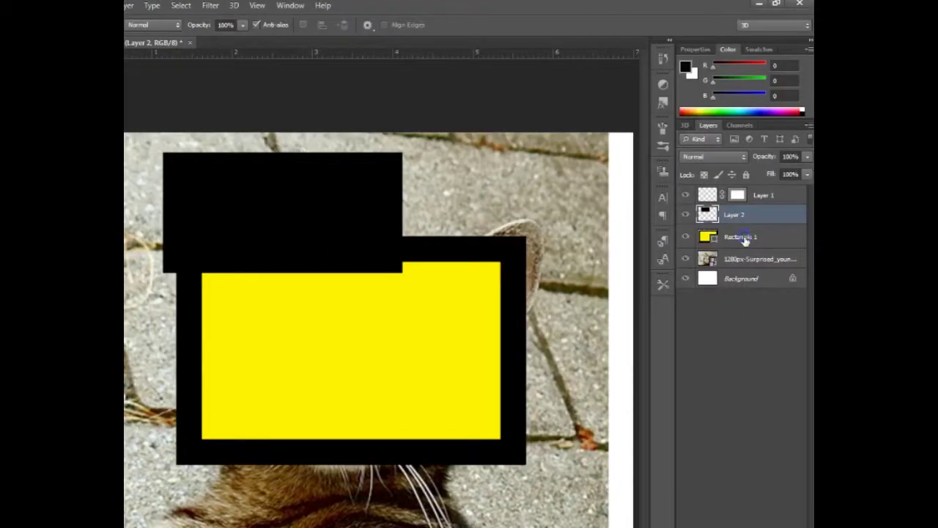
# Step: Move the upper-right anchor point of the Rectangle 1 shape inward to between the cat's eyes with the Direct Selection tool
pyautogui.click(744, 240)
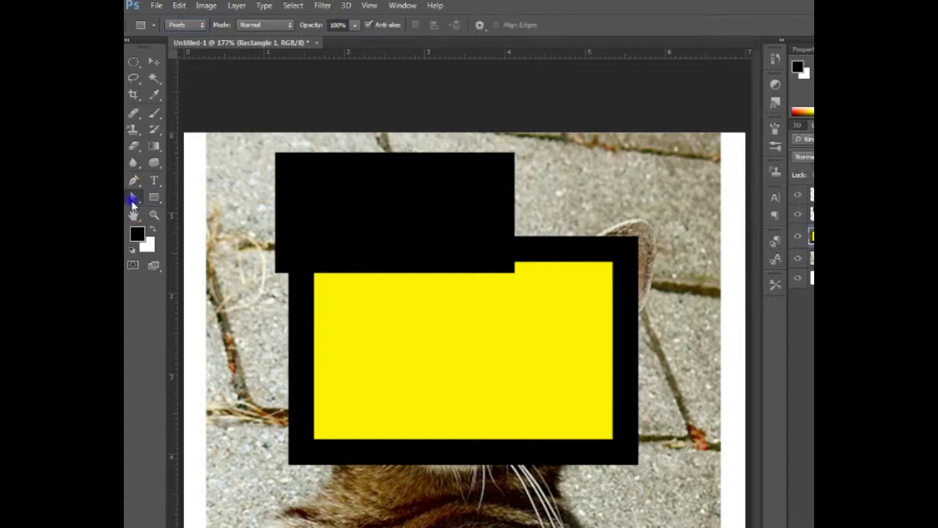
pyautogui.click(132, 204)
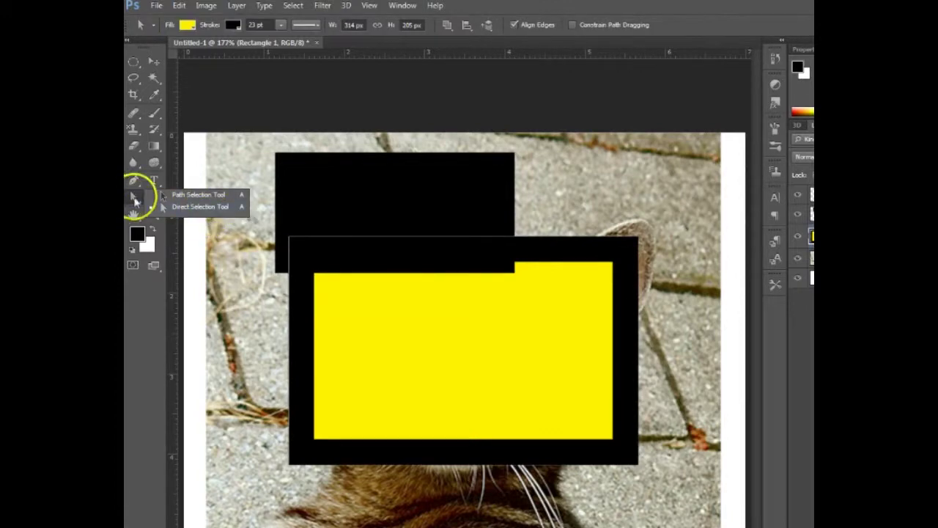
pyautogui.click(625, 269)
pyautogui.click(629, 244)
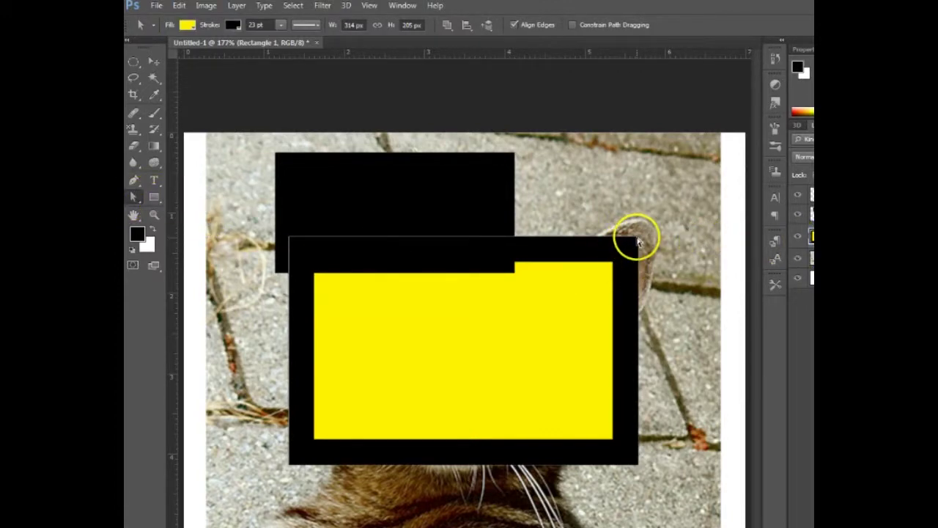
pyautogui.click(617, 272)
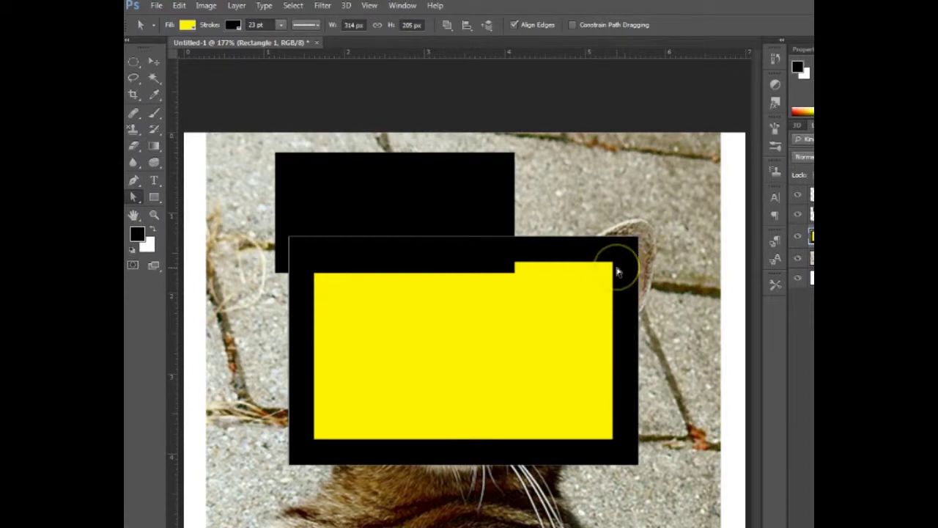
pyautogui.click(641, 244)
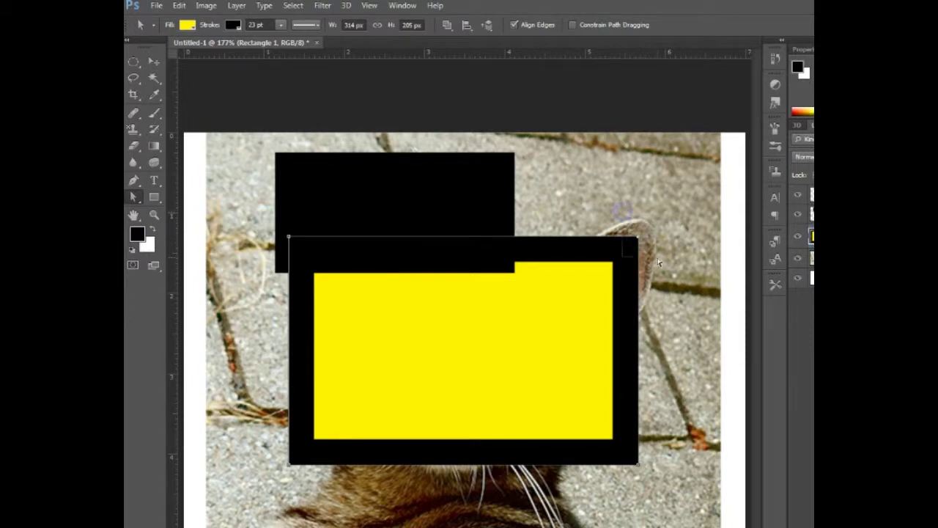
pyautogui.moveTo(637, 236); pyautogui.dragTo(475, 350)
# Step: Move the lower-left anchor point of the yellow shape up and outward beyond its left edge, making the shape 377 px wide
pyautogui.click(359, 420)
pyautogui.click(290, 469)
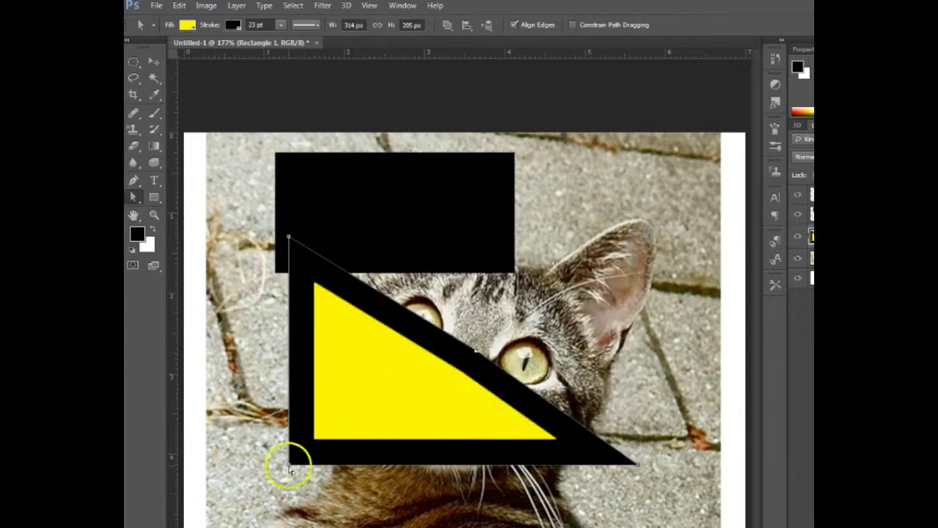
pyautogui.moveTo(289, 470); pyautogui.dragTo(219, 368)
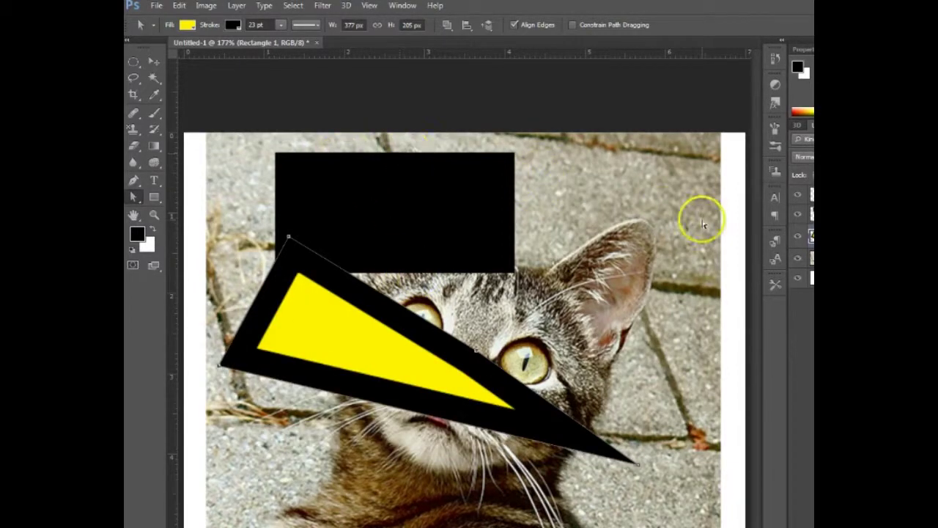
# Step: Try to select the outline of the black pixel rectangle on Layer 2 with the Direct Selection tool
pyautogui.click(810, 212)
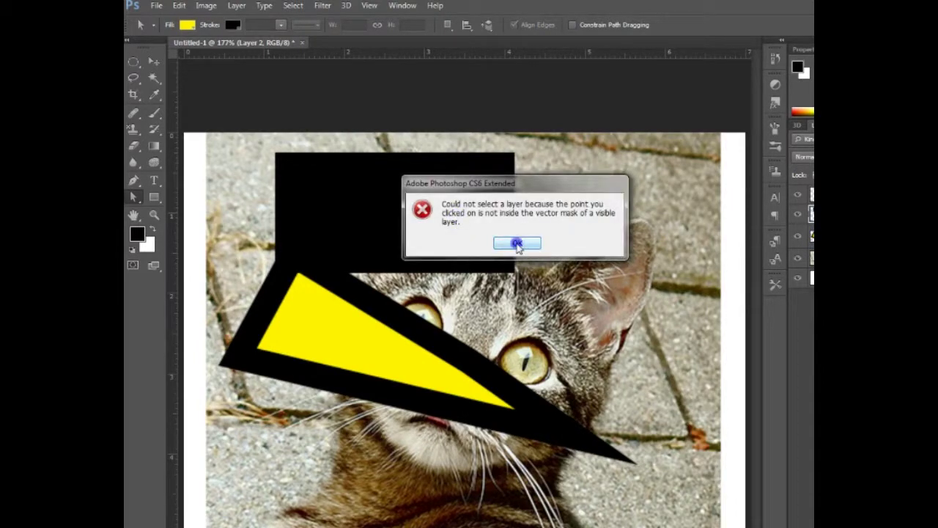
pyautogui.click(517, 243)
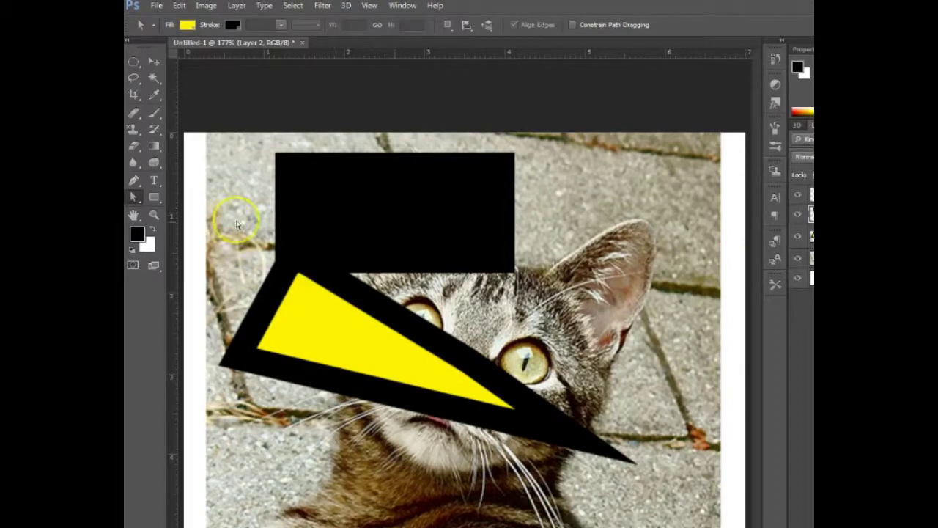
# Step: Activate the Custom Shape tool in Pixels mode and append the Artistic Textures set to the available shapes
pyautogui.click(153, 198)
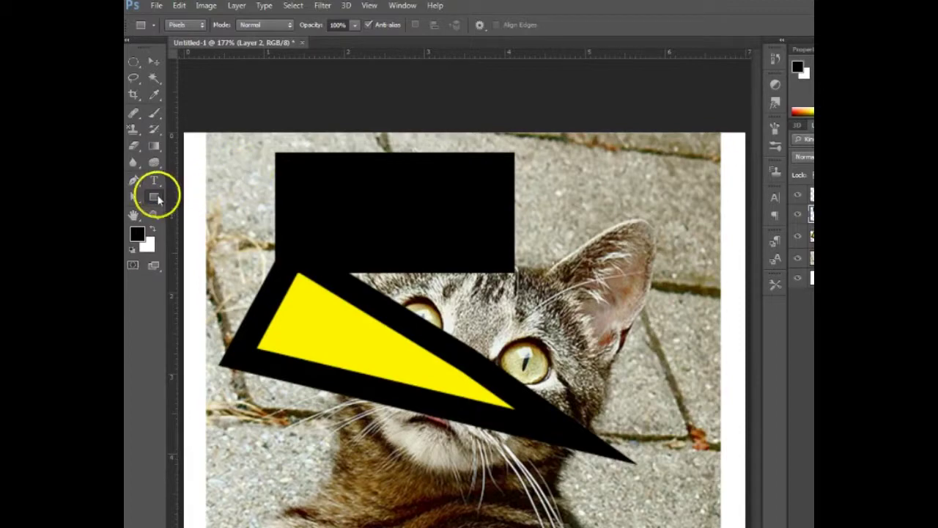
pyautogui.click(156, 198)
pyautogui.click(216, 255)
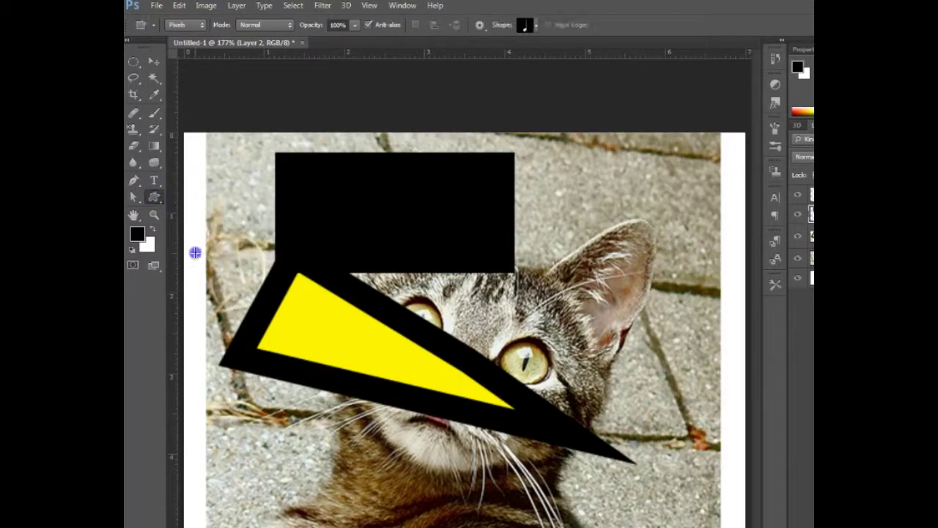
pyautogui.click(536, 26)
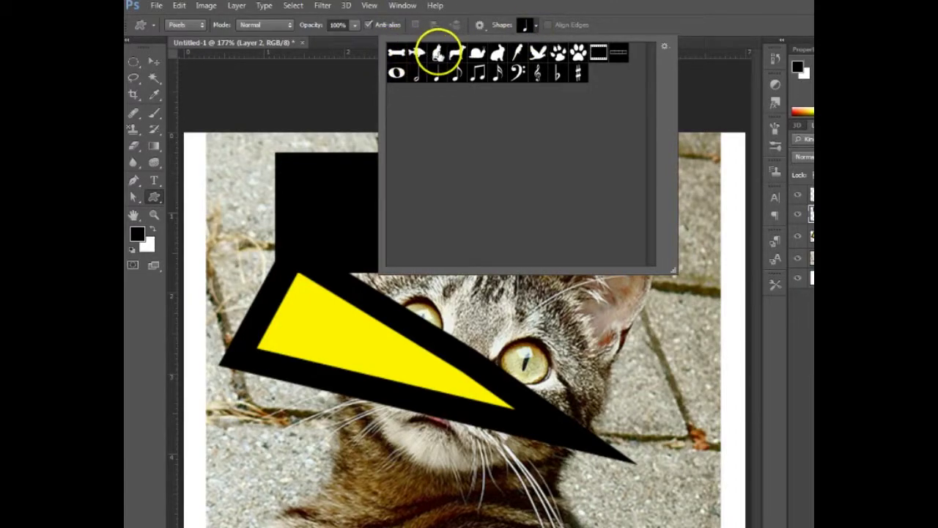
pyautogui.click(665, 47)
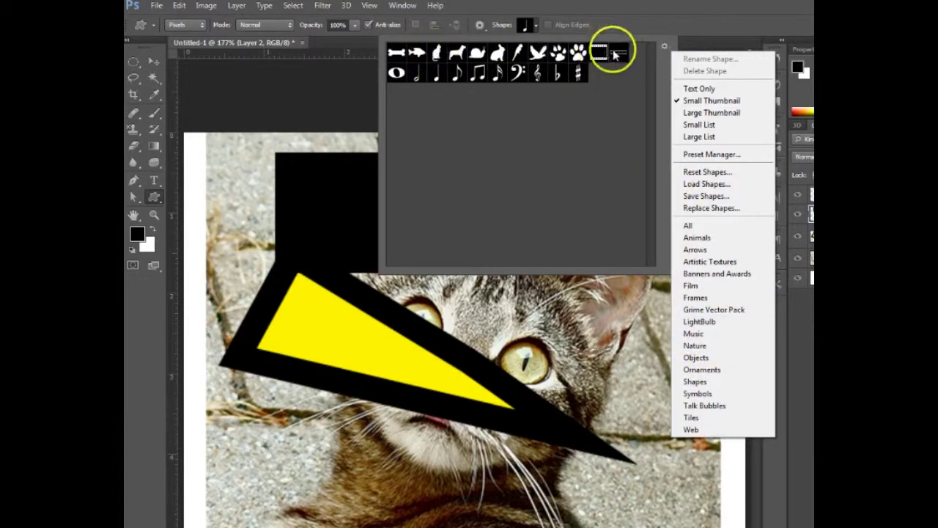
pyautogui.click(718, 265)
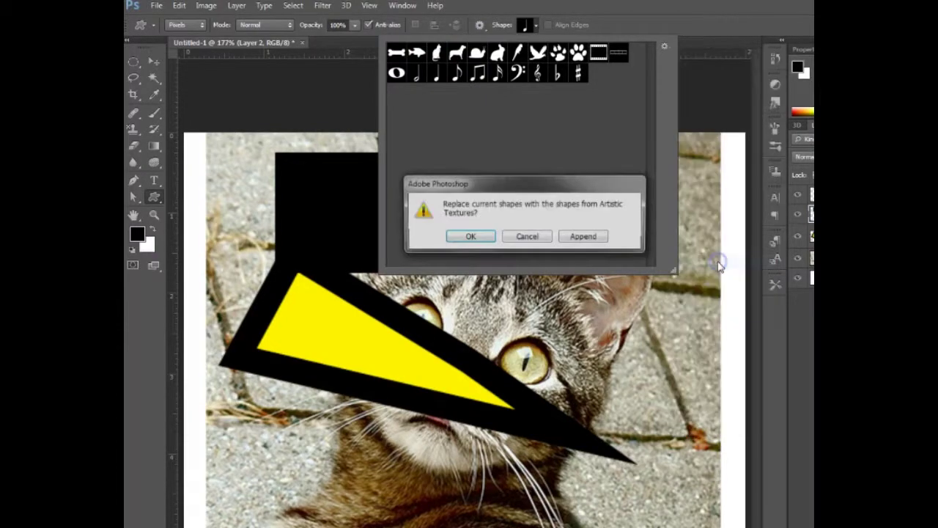
pyautogui.click(585, 238)
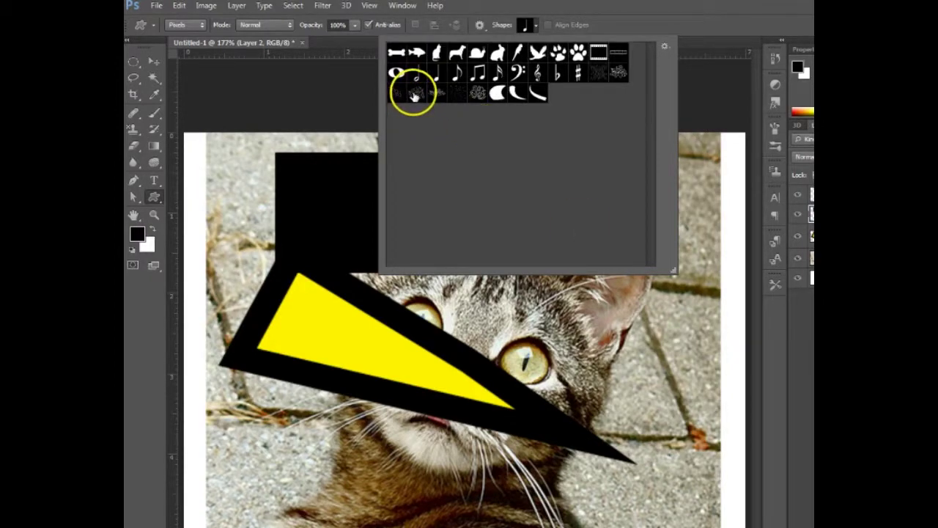
# Step: Draw the swirl texture shape as black pixels on Layer 2, between the black rectangle and the cat's ear
pyautogui.click(478, 90)
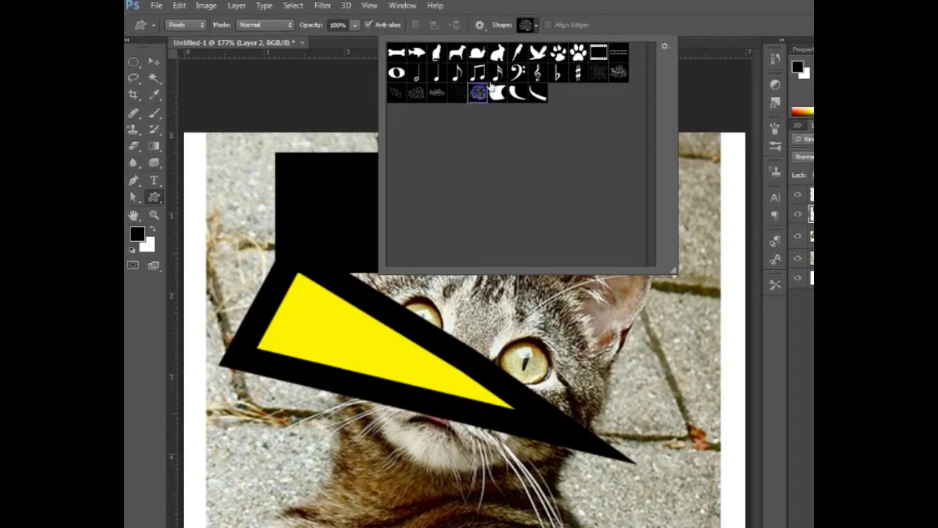
pyautogui.click(627, 14)
pyautogui.moveTo(555, 171); pyautogui.dragTo(558, 168)
pyautogui.moveTo(645, 220); pyautogui.dragTo(661, 242)
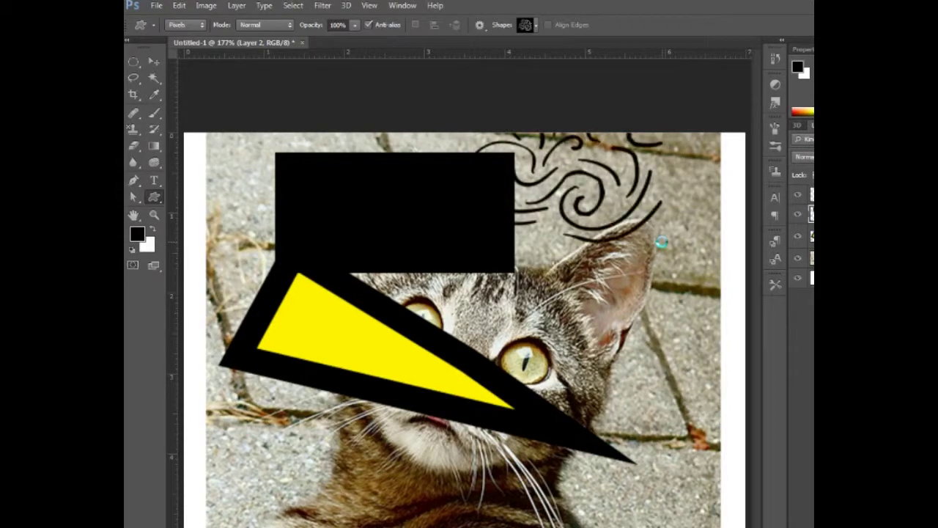
# Step: Draw the same swirl as a shape layer in Shape mode over the cat's forehead, about 147 by 142 px
pyautogui.click(188, 24)
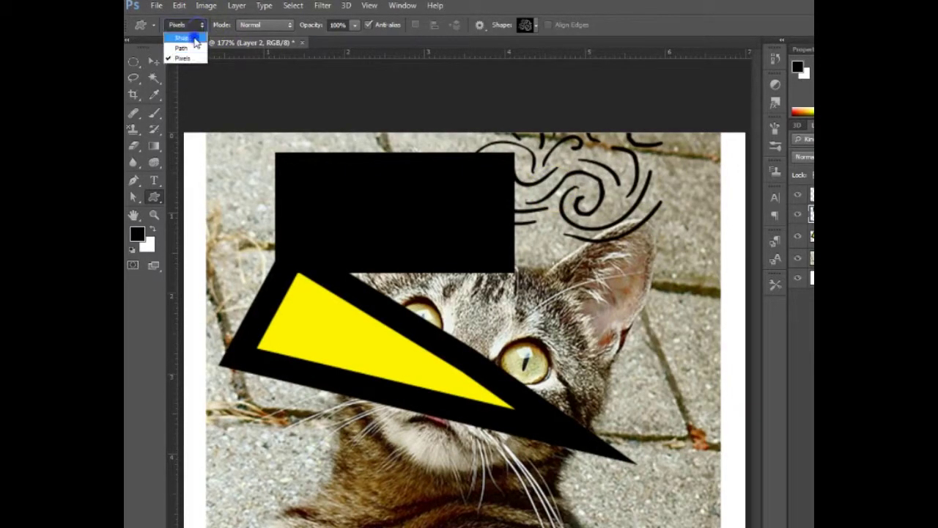
pyautogui.click(181, 38)
pyautogui.moveTo(534, 289); pyautogui.dragTo(537, 286)
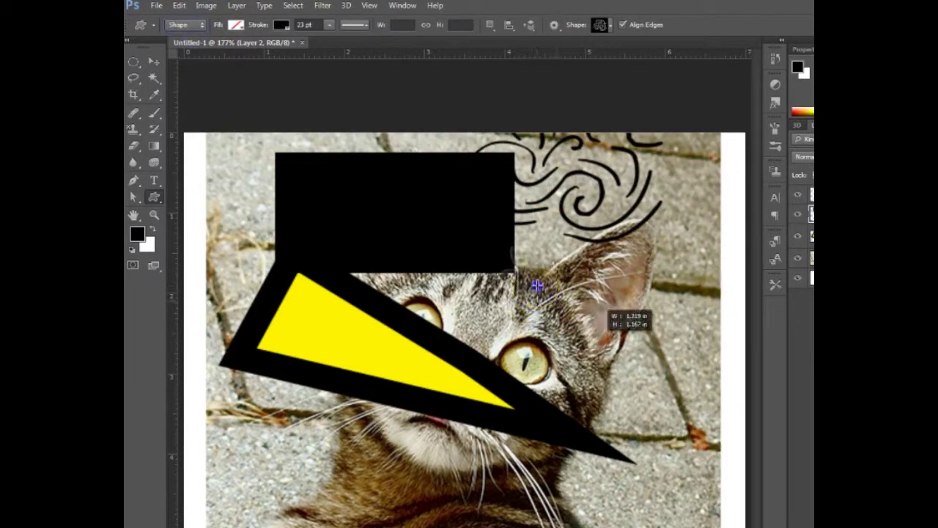
pyautogui.moveTo(604, 308); pyautogui.dragTo(618, 364)
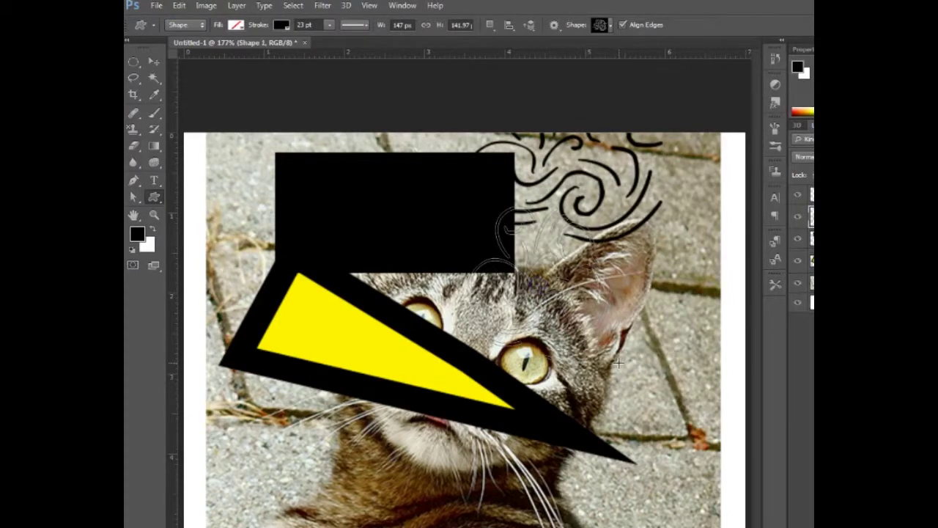
pyautogui.click(803, 218)
pyautogui.click(808, 219)
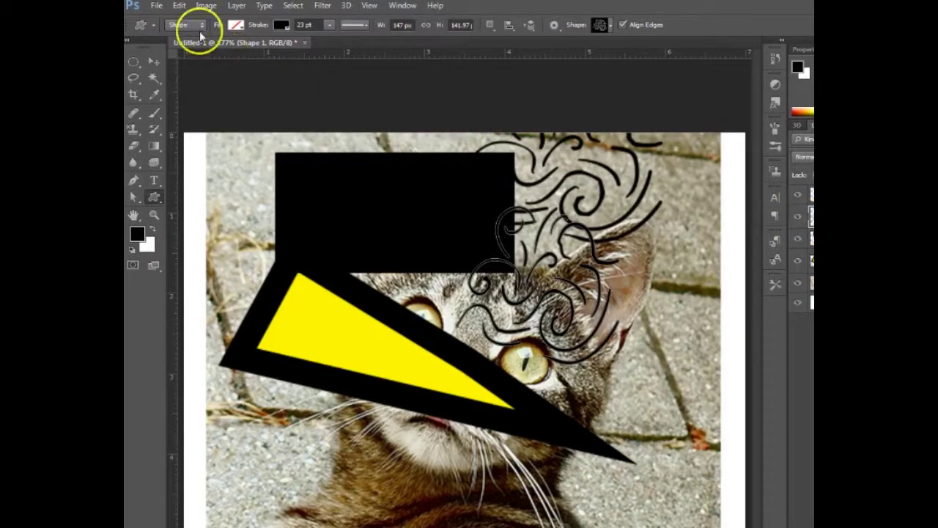
# Step: Set the fill to magenta and draw a cat silhouette shape about 97 by 135 px at the photo's upper-left corner
pyautogui.click(236, 25)
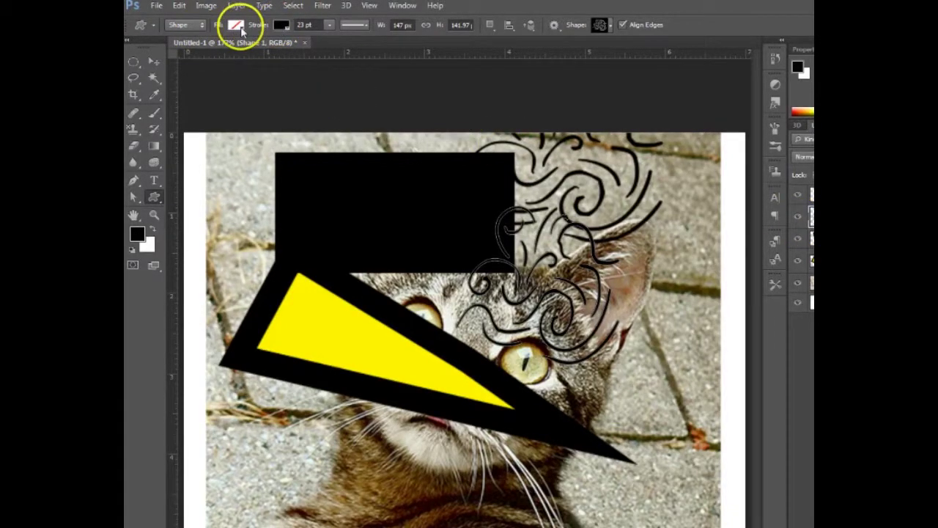
pyautogui.click(213, 101)
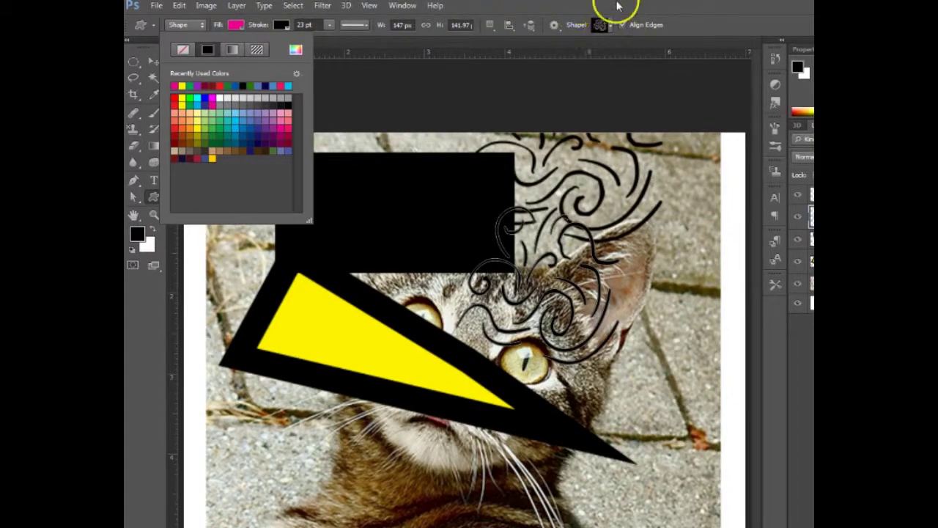
pyautogui.click(609, 22)
pyautogui.click(612, 26)
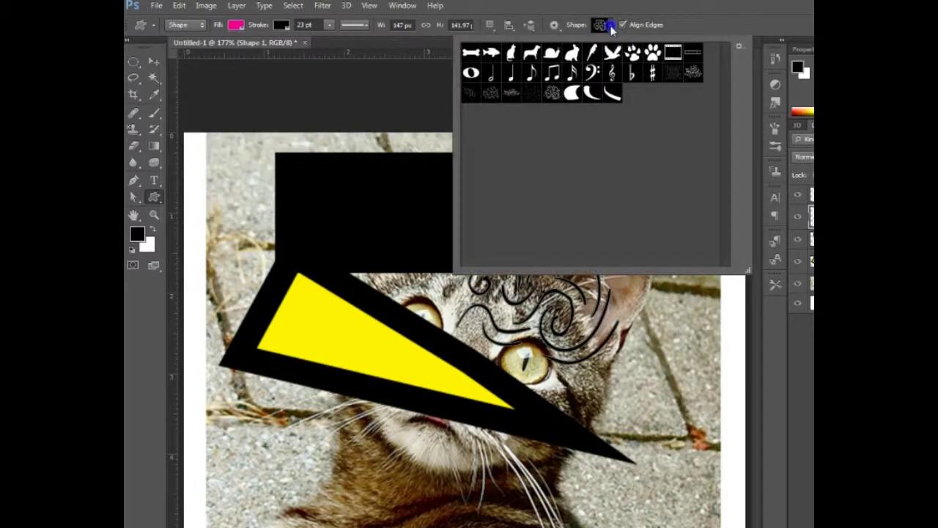
pyautogui.doubleClick(510, 52)
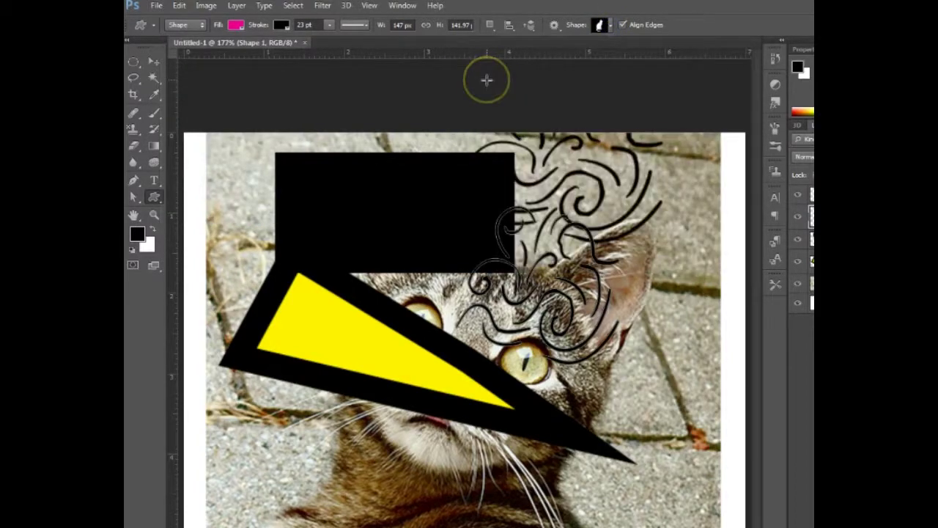
pyautogui.moveTo(266, 185); pyautogui.dragTo(253, 182)
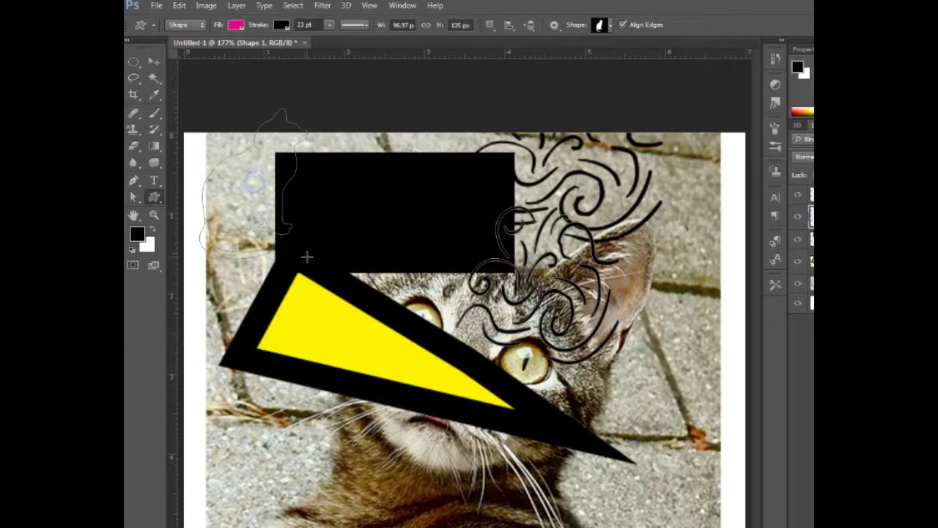
pyautogui.click(171, 67)
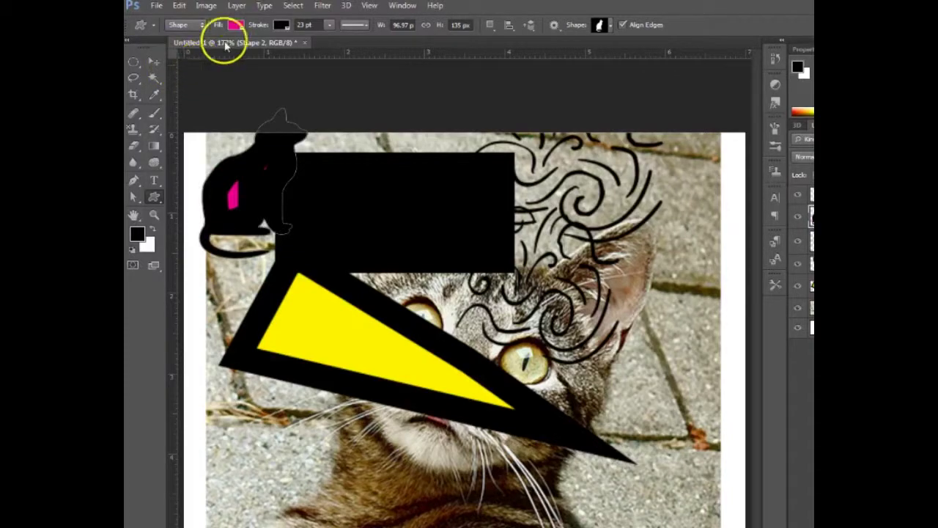
# Step: Remove the stroke from the cat silhouette shape
pyautogui.click(288, 28)
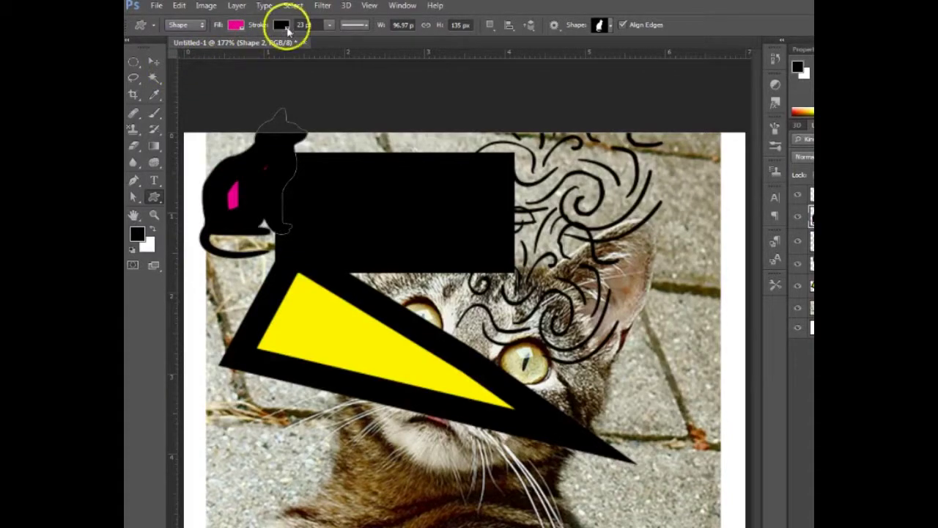
pyautogui.click(229, 49)
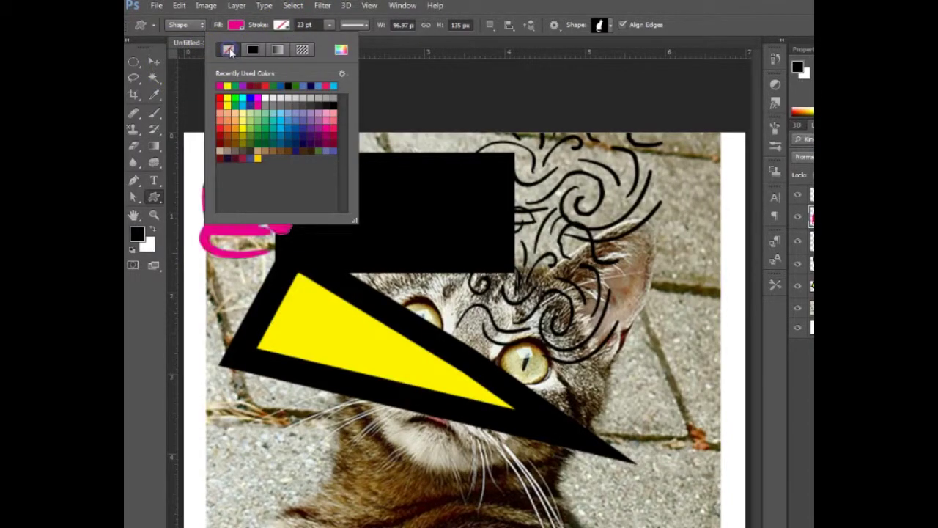
pyautogui.click(565, 10)
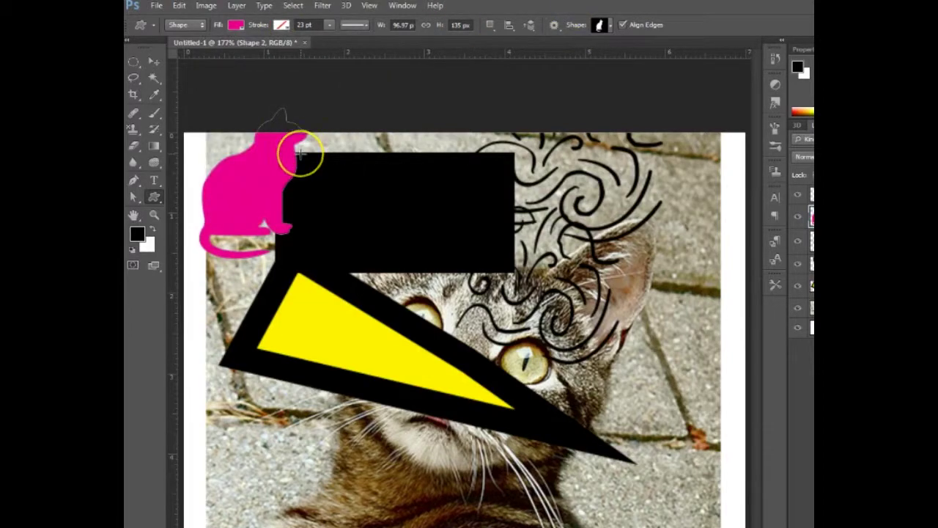
pyautogui.click(301, 162)
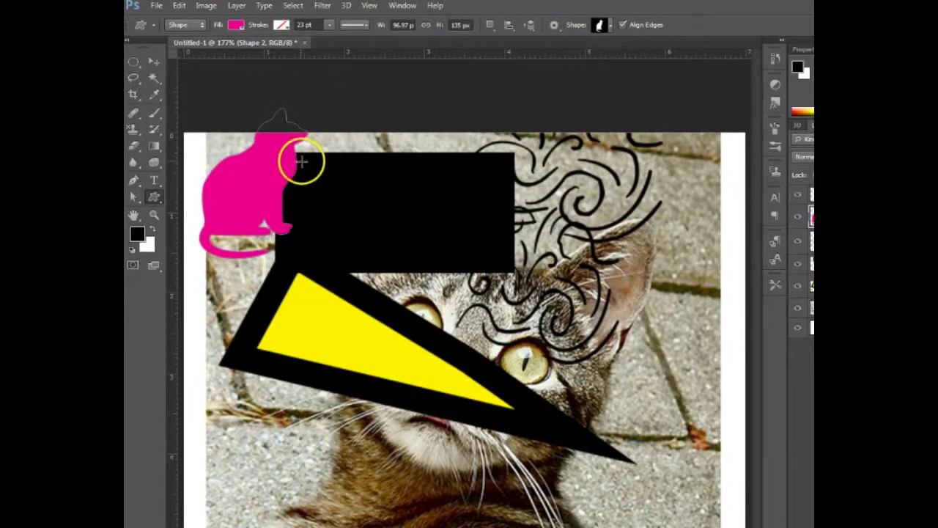